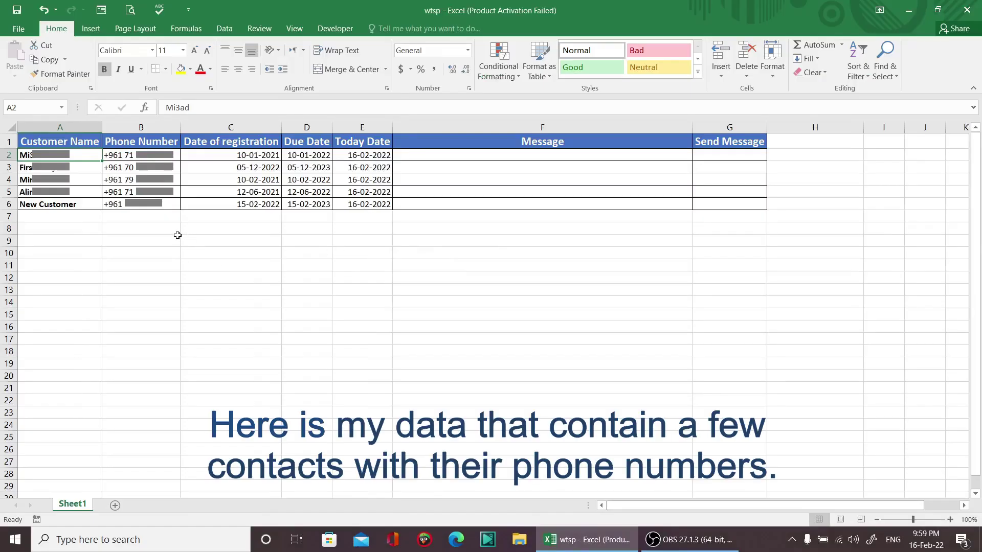
- Review the first customer's phone number, registration date, due-date formula and today's-date formula
click(167, 155)
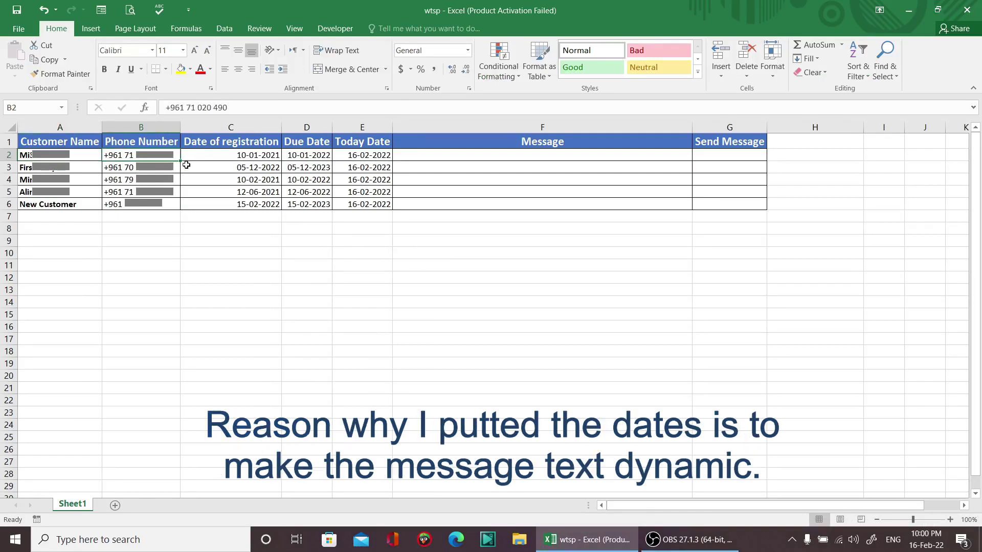
click(218, 158)
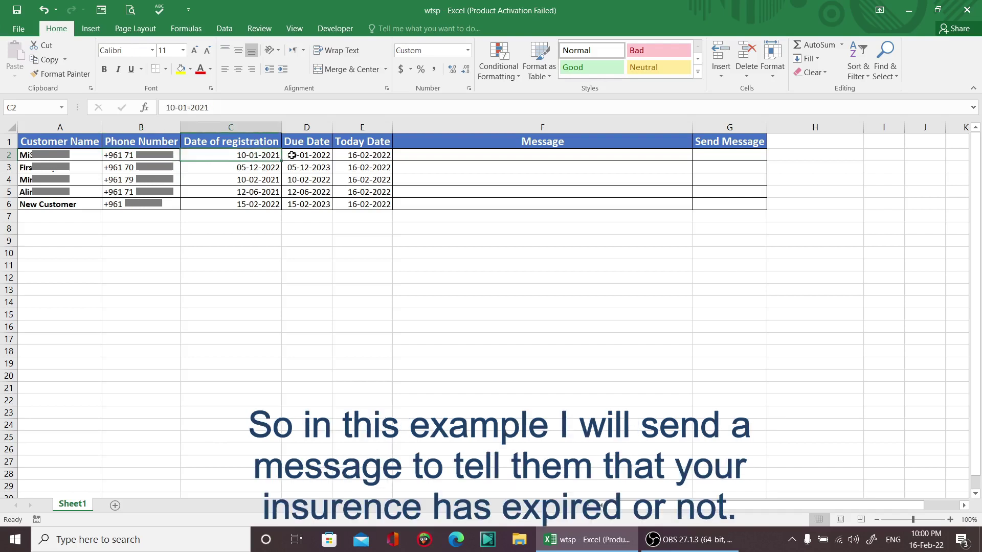
click(291, 155)
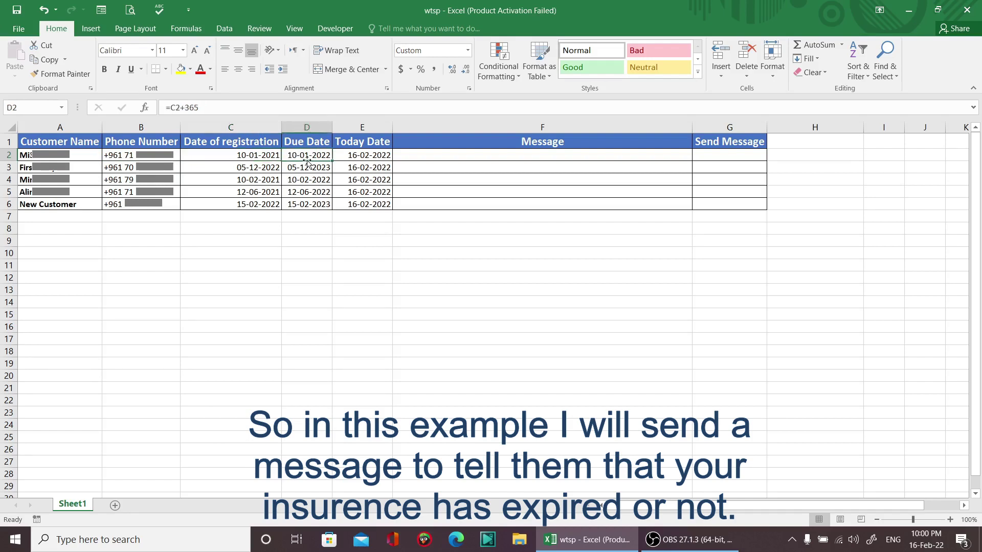
click(360, 156)
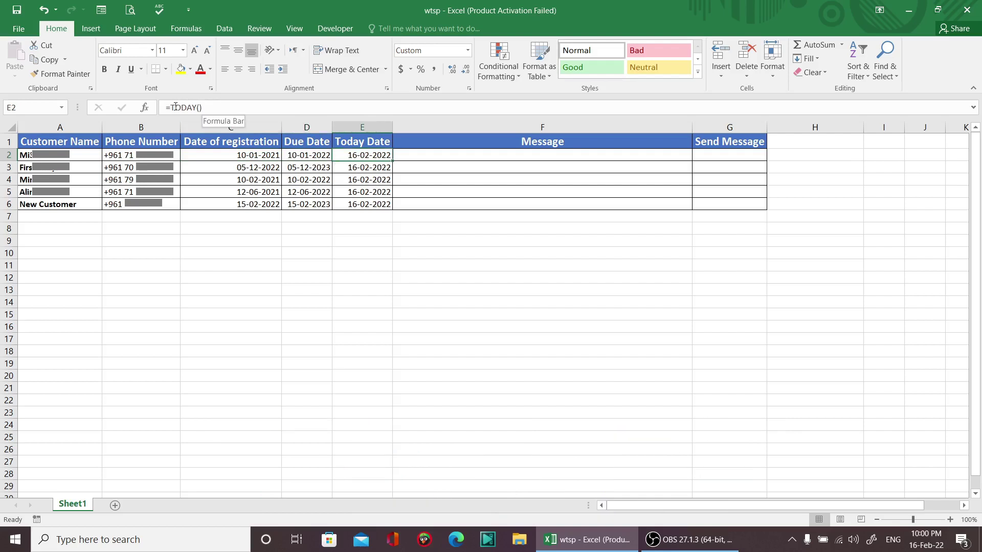
click(489, 157)
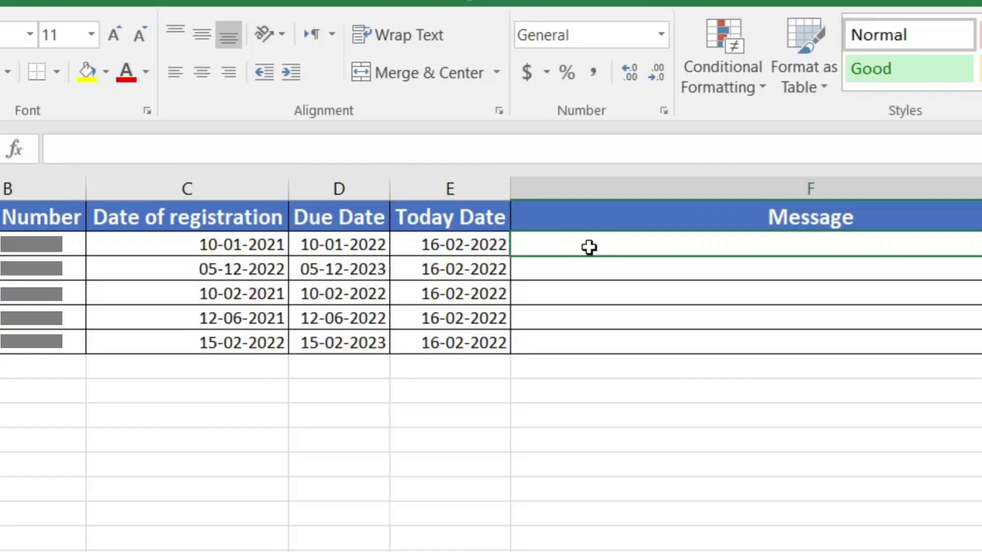
- Begin F2's formula as =IF(E2>D2,"Hello "&A2&", Your insurance expired since "
double_click(432, 156)
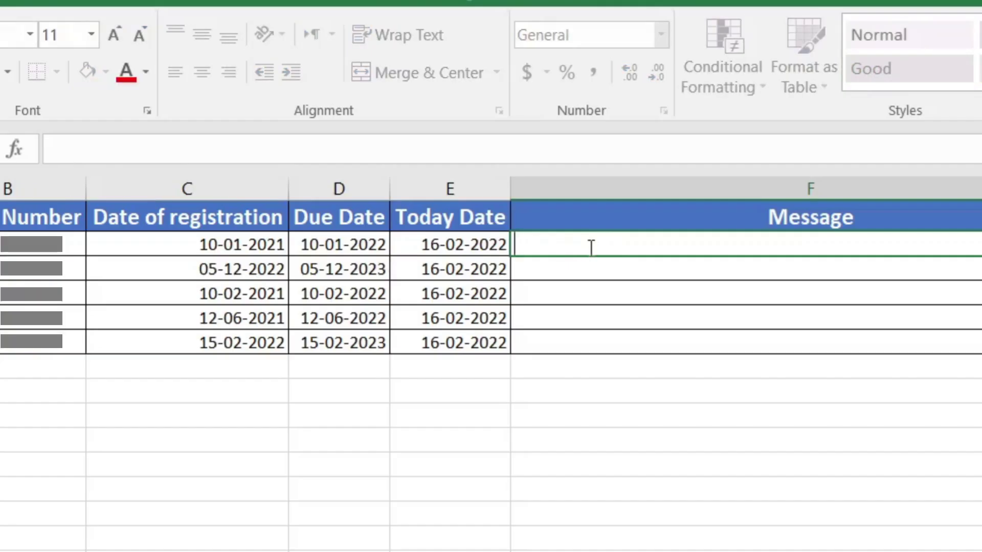
text(=i)
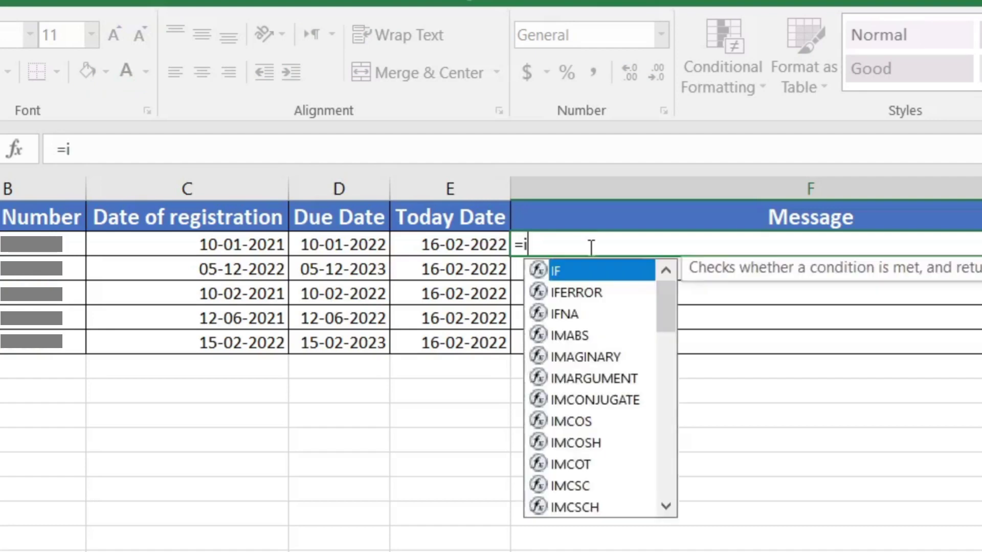
text(f)
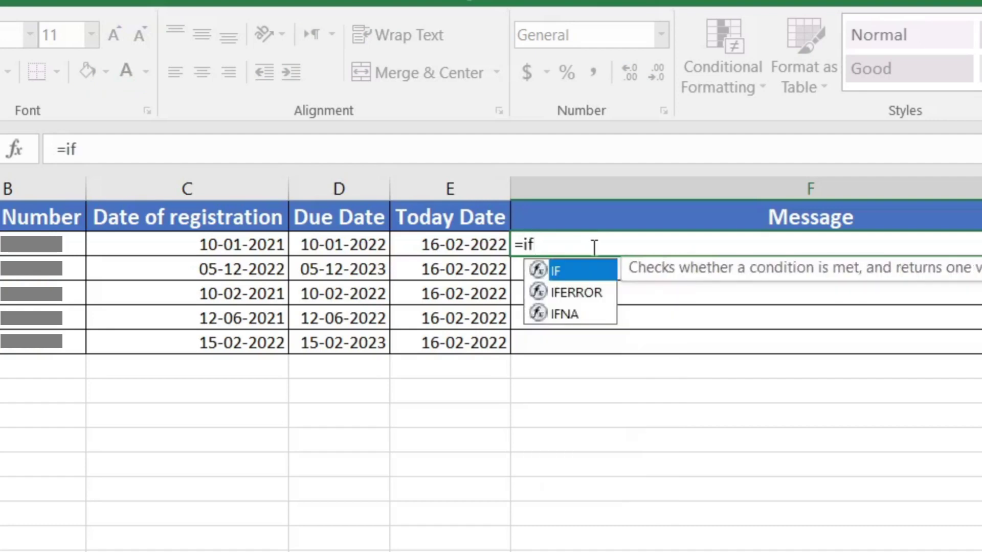
text(()
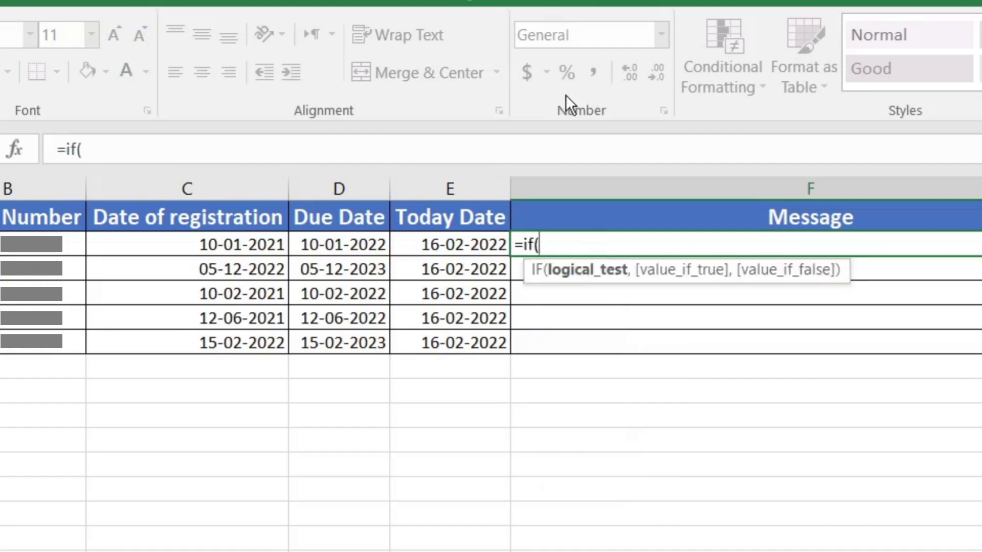
click(441, 245)
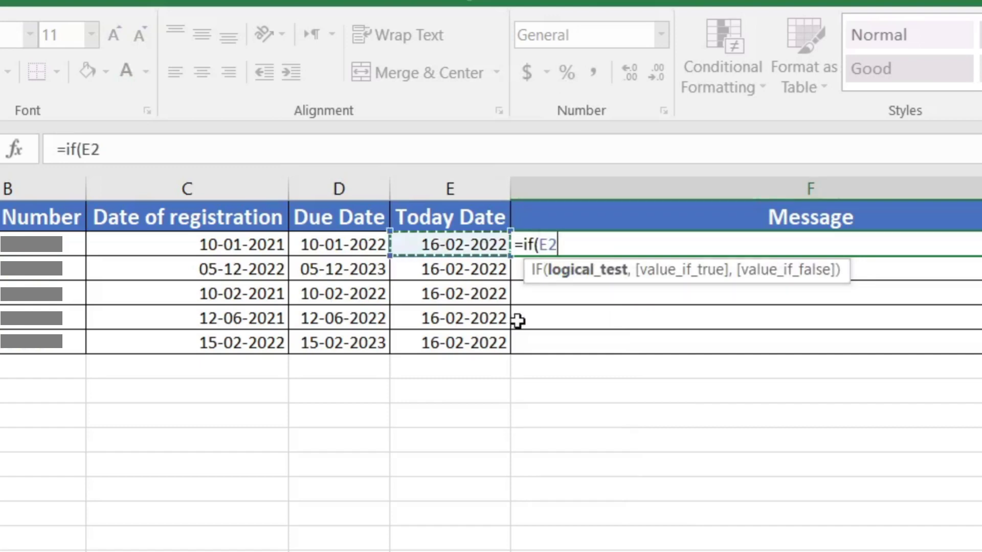
text(>)
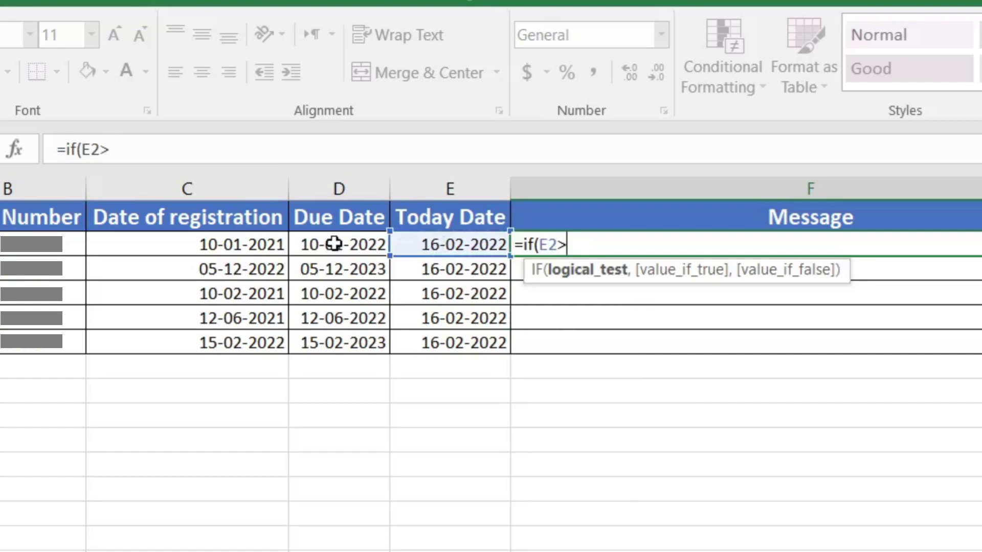
click(335, 244)
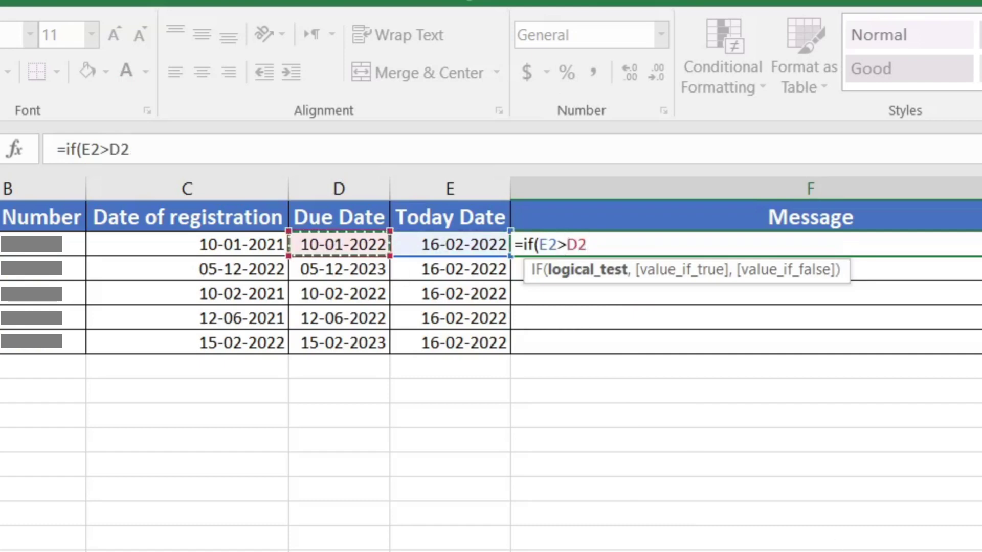
text(,)
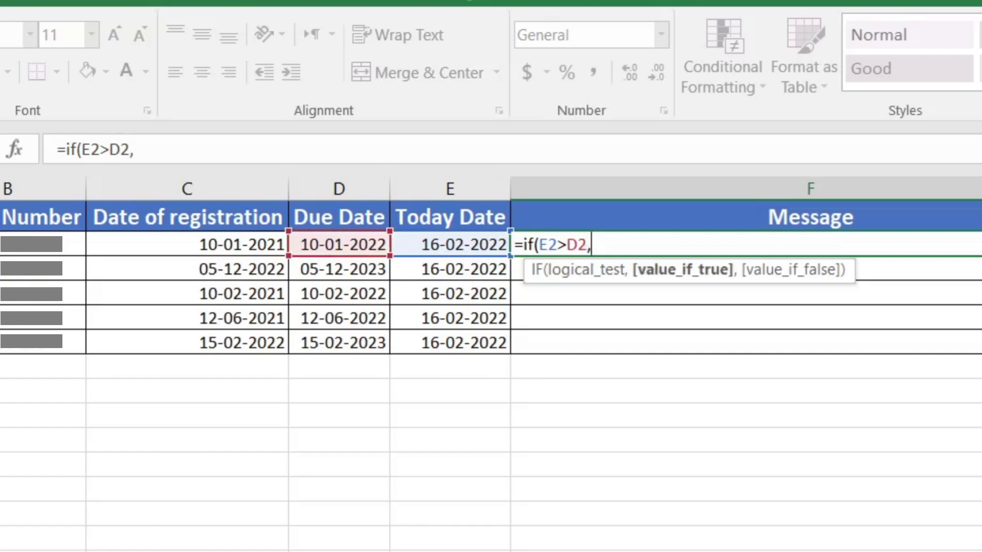
text(")
text(He)
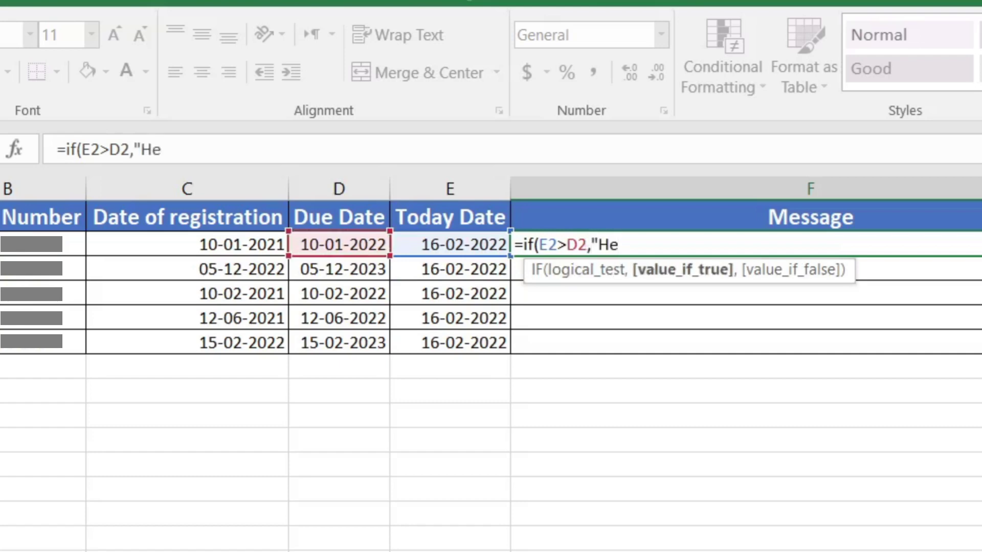
text(llo)
text( ")
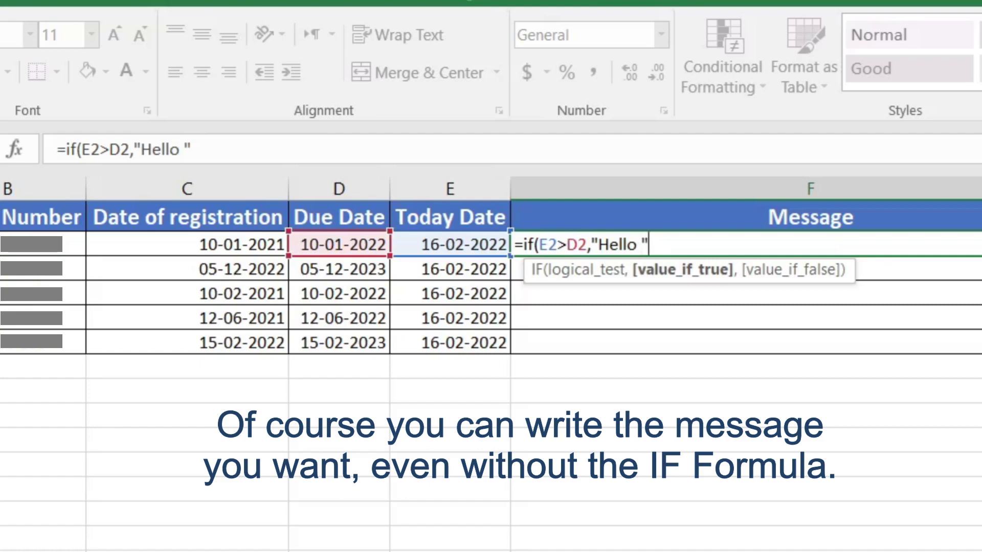
text(&)
text(A2)
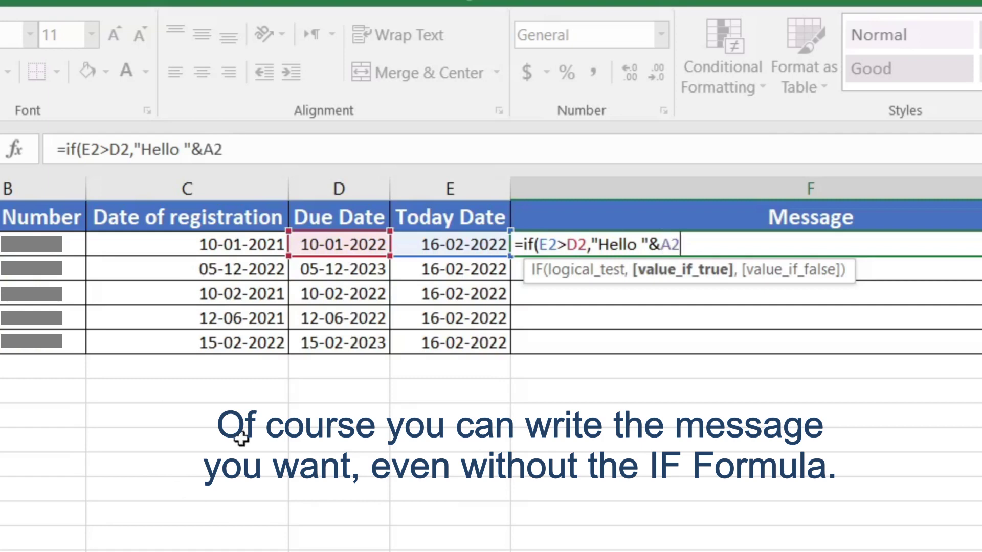
text(&")
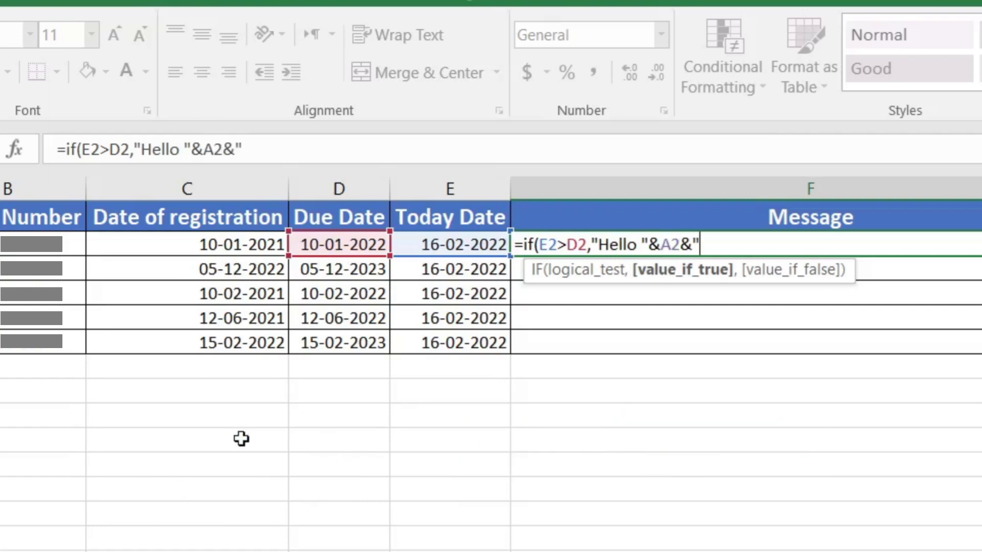
text(,)
text( Y)
text(our i)
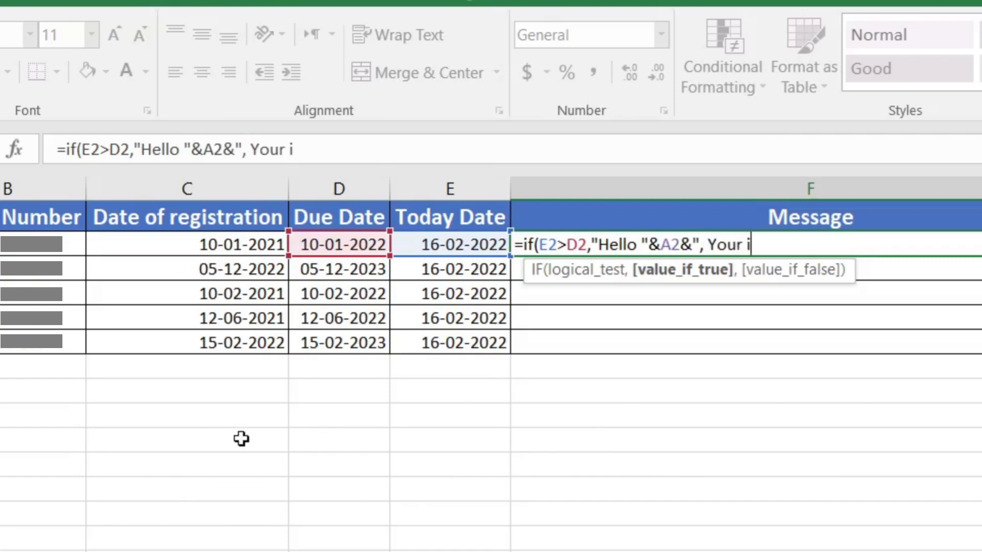
text(nsu)
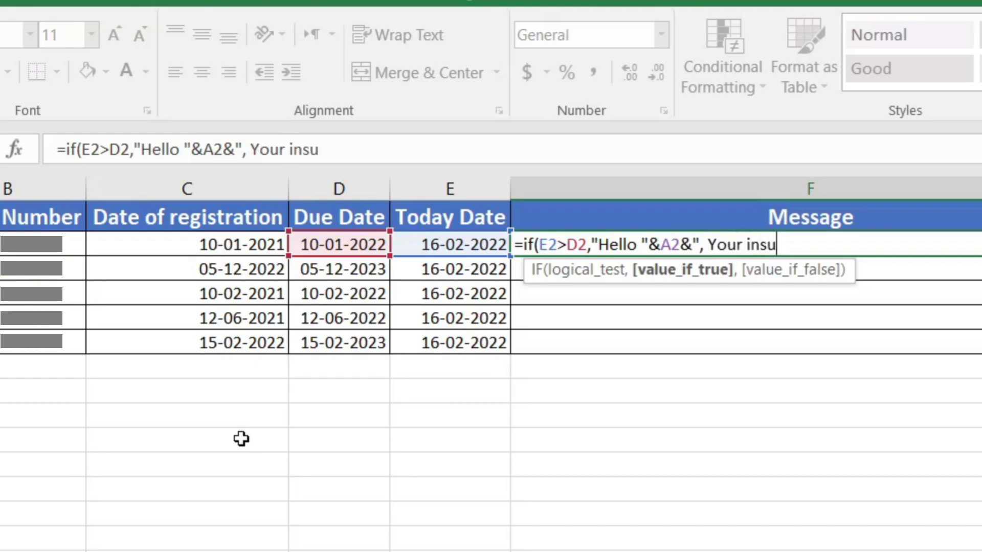
text(rence)
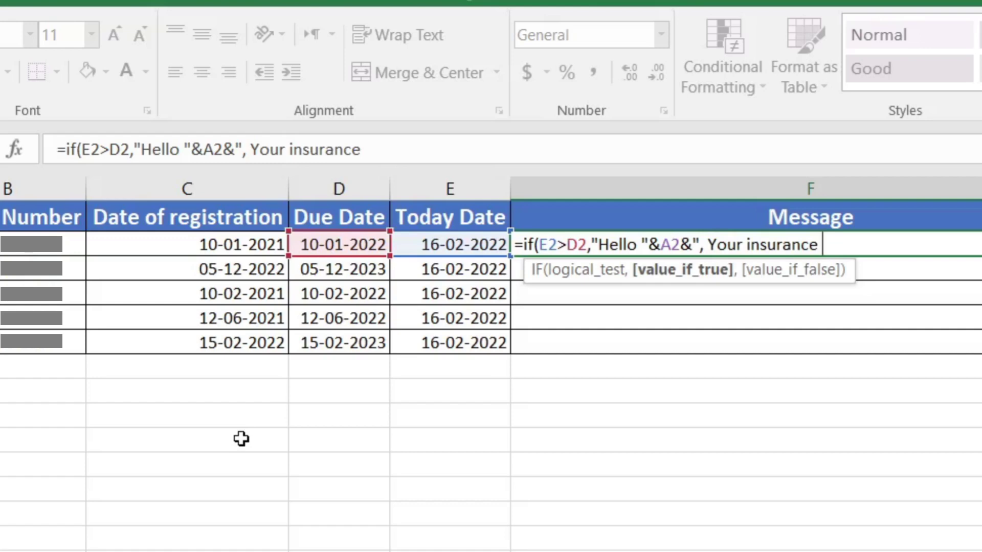
text( expir)
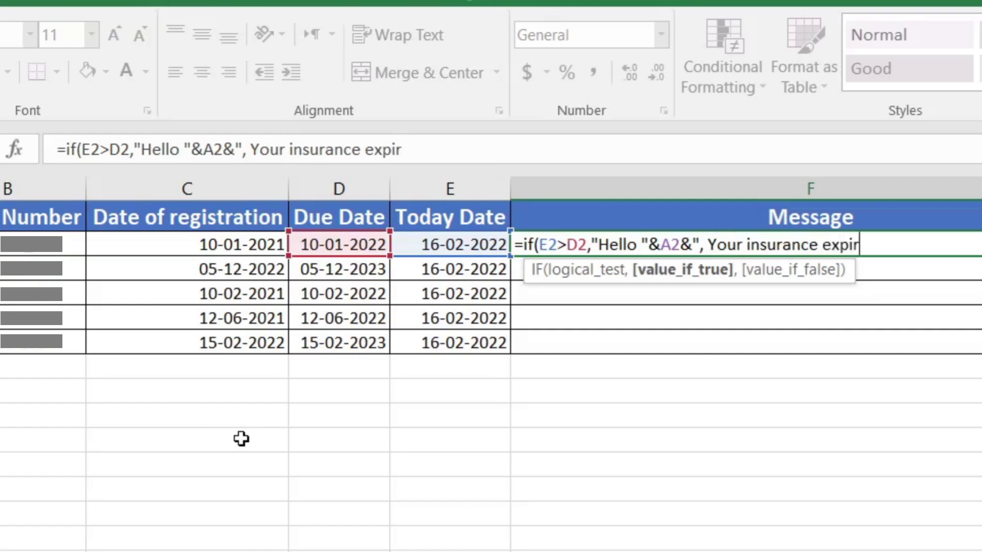
text(ed)
text(since)
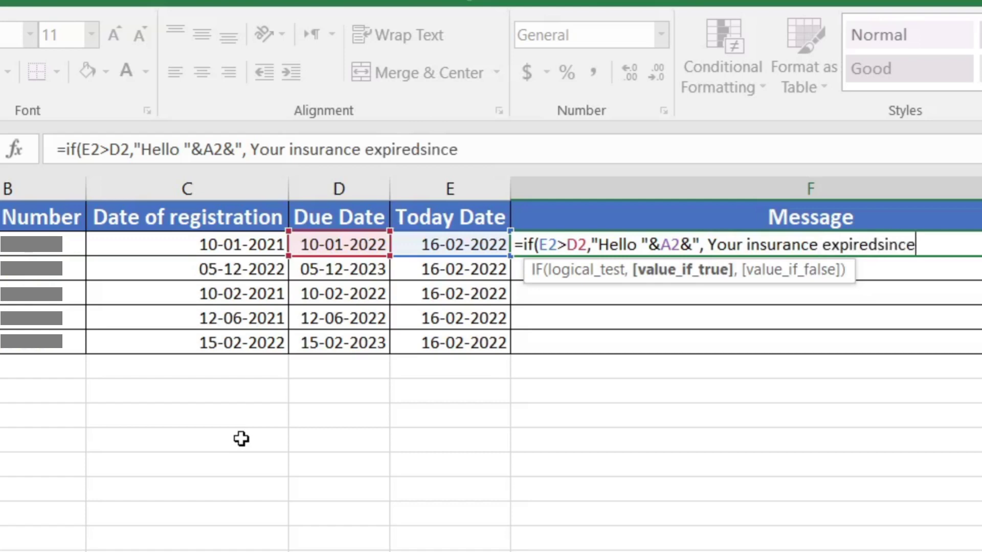
key(BackSpace)
key(BackSpace)
key(BackSpace)
key(BackSpace)
key(BackSpace)
text(s)
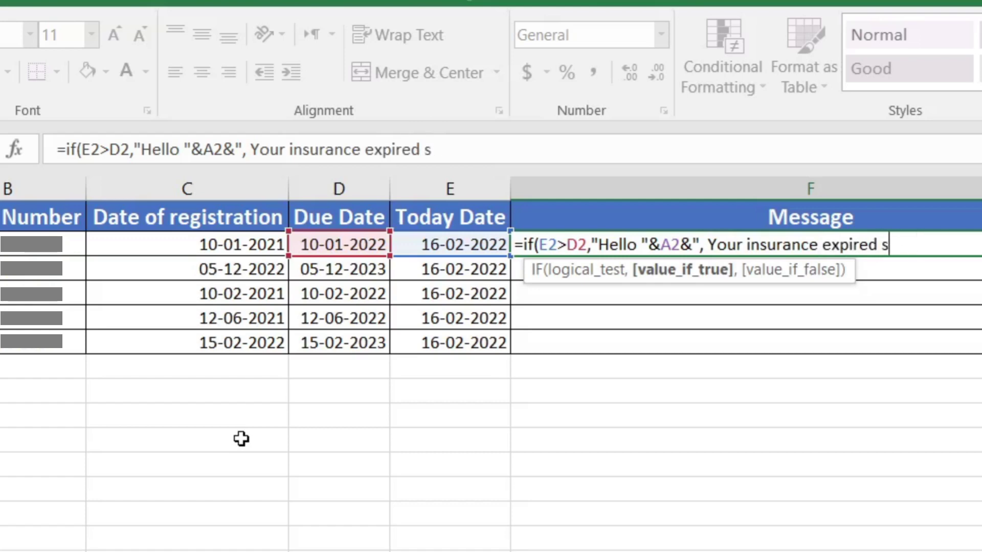
text(ince)
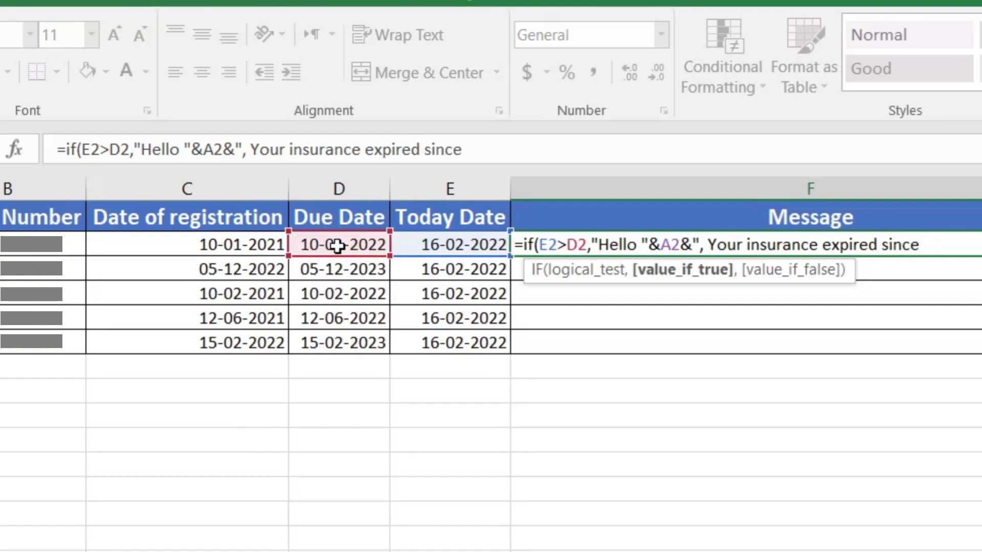
- Append TEXT(D2,"DD/MM/YYYY") and "do you want to new it?" to the formula's true branch
text(")
text(&)
text(Te)
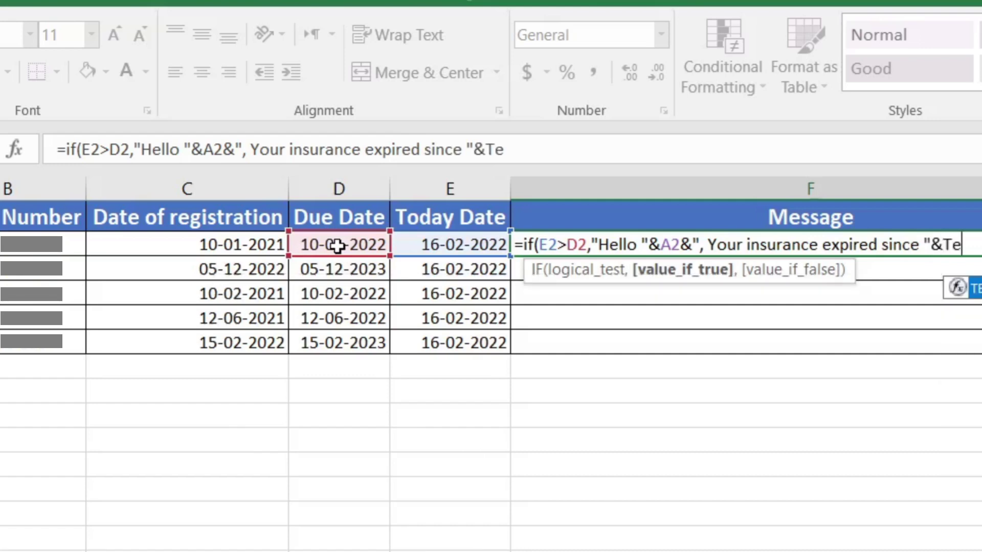
text(x)
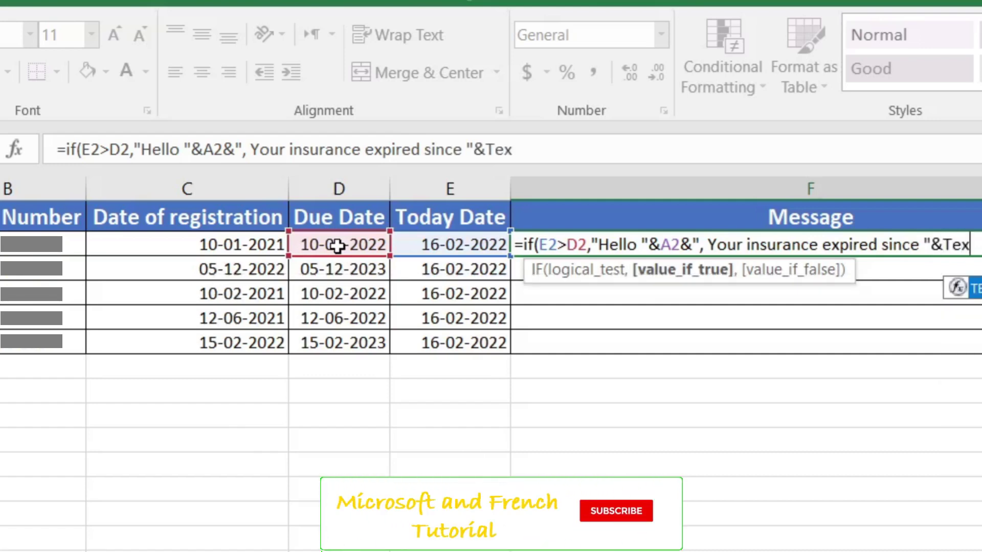
text(t()
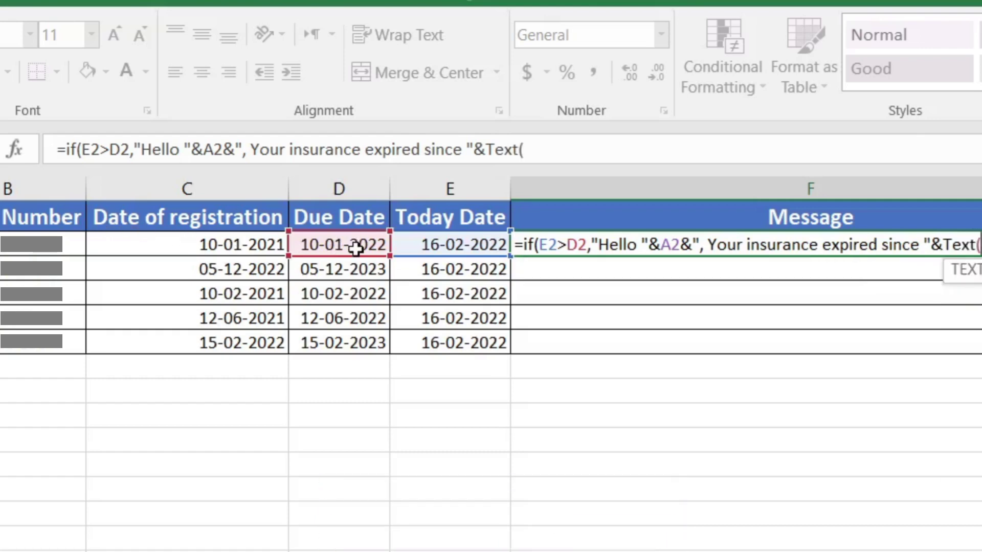
click(354, 245)
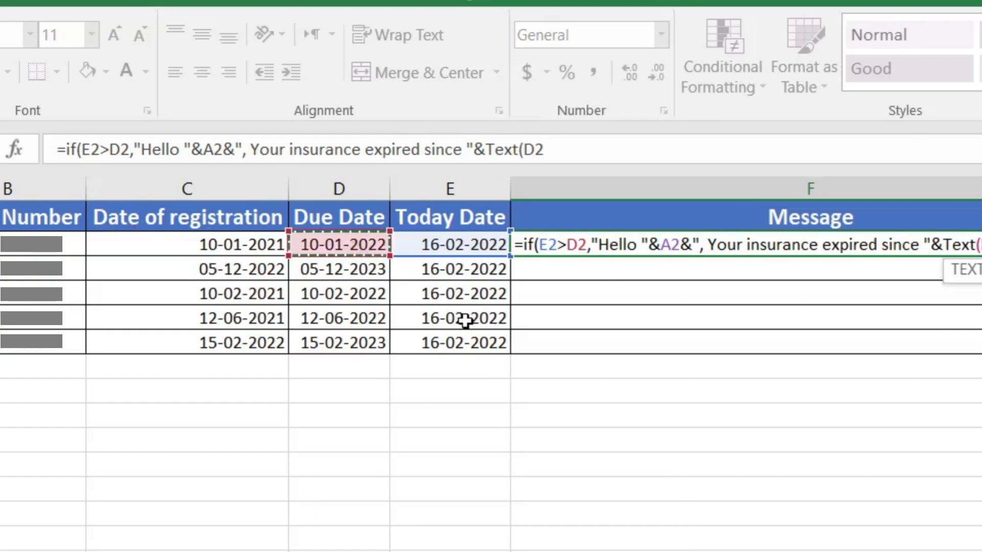
text(,")
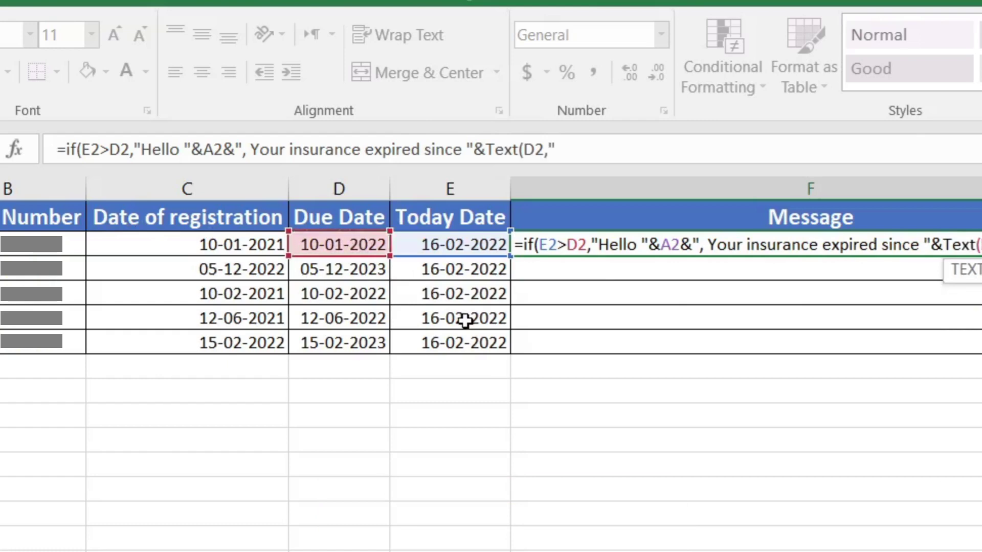
text(DD/)
text(MM/)
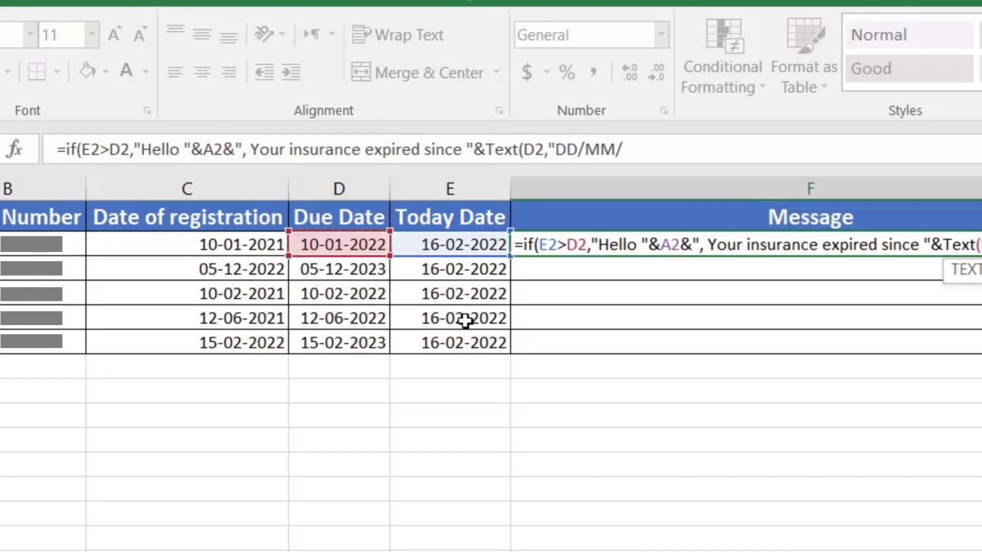
text(YYY)
text(Y")
text())
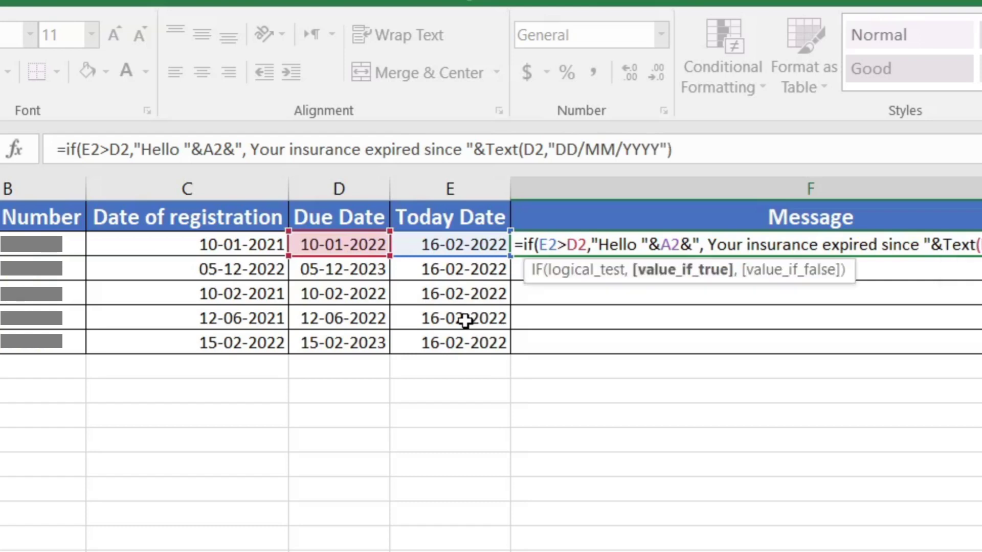
text(&",)
text( do)
text( you wan)
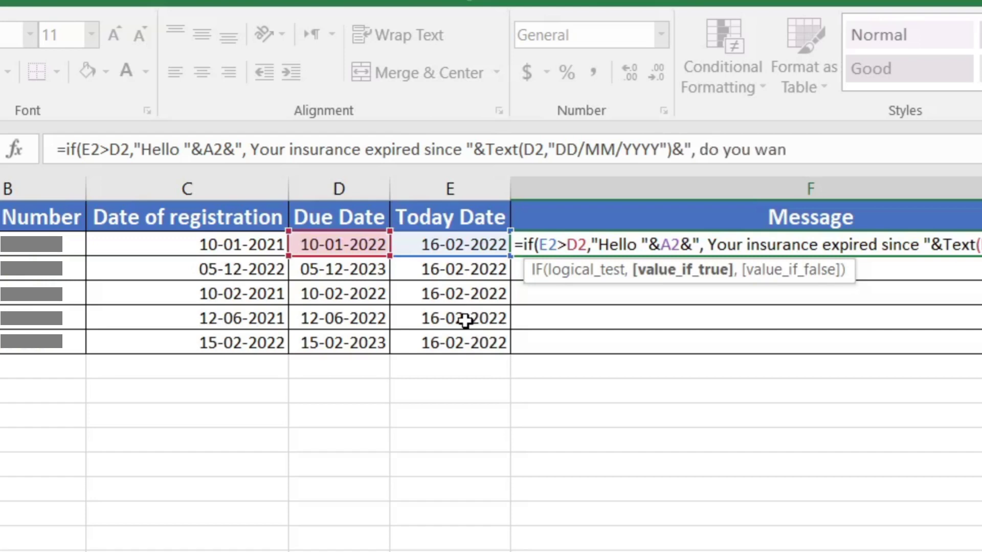
text(t to n)
text(ew)
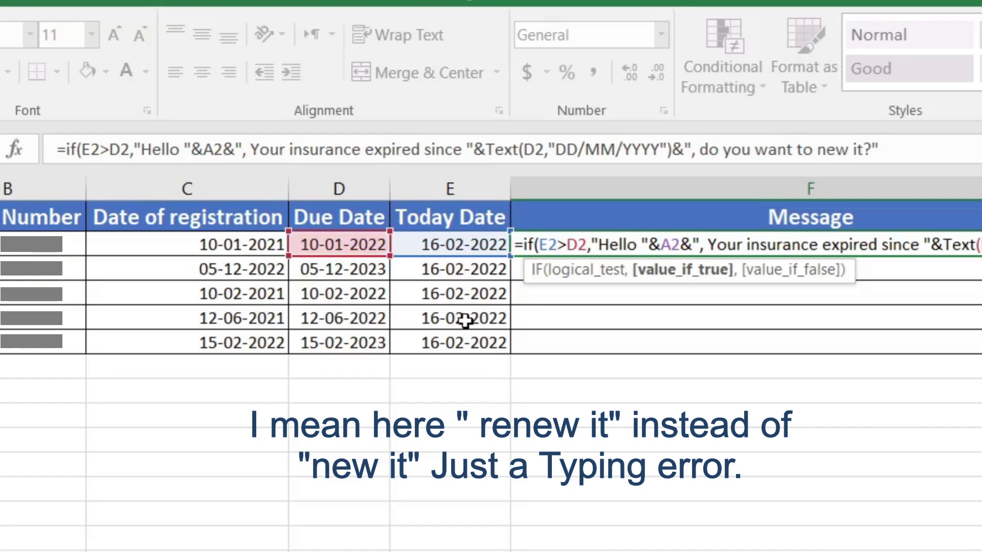
text(,)
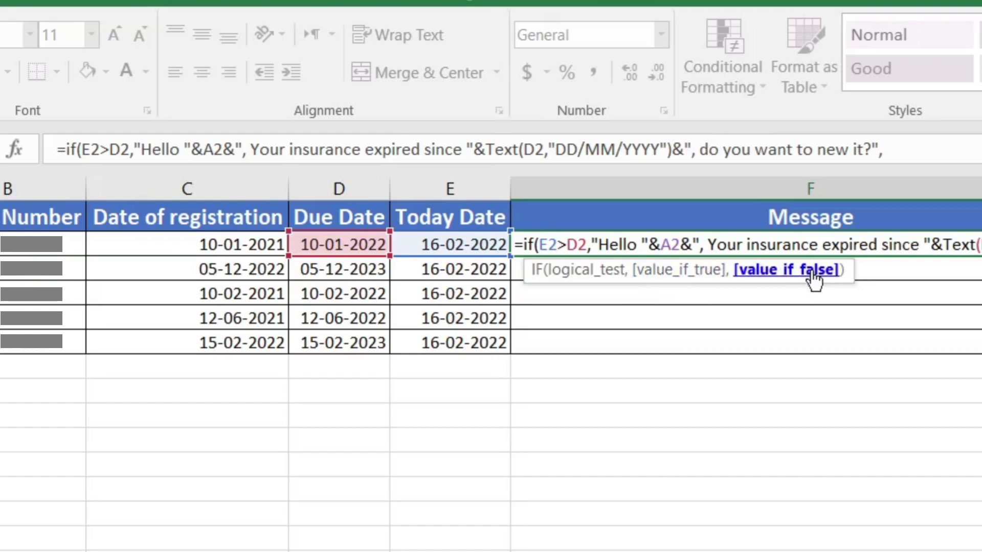
- Add the false branch "Hello"&A2&",Your insurance will expire on "&Text to the F2 formula
text(")
text(Hello)
text(&)
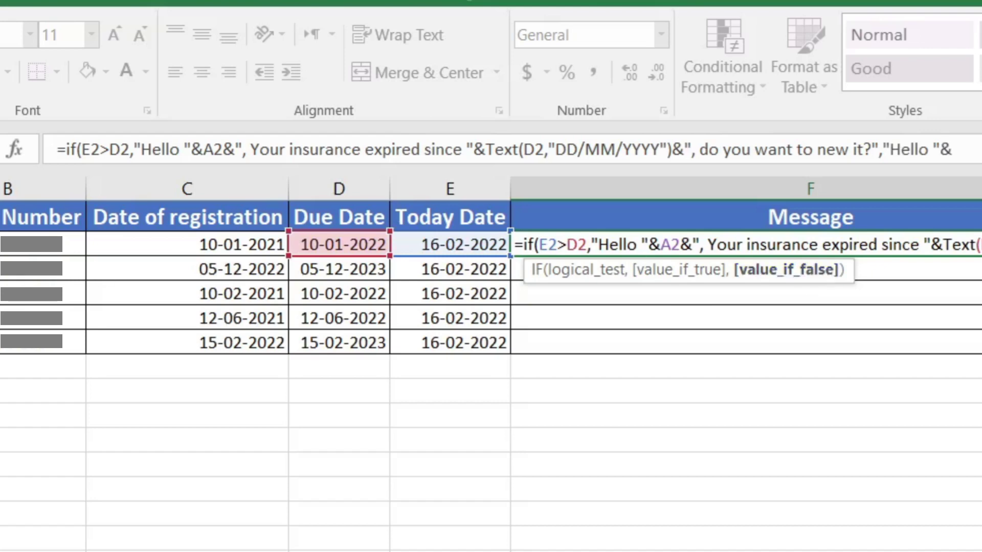
text(A2)
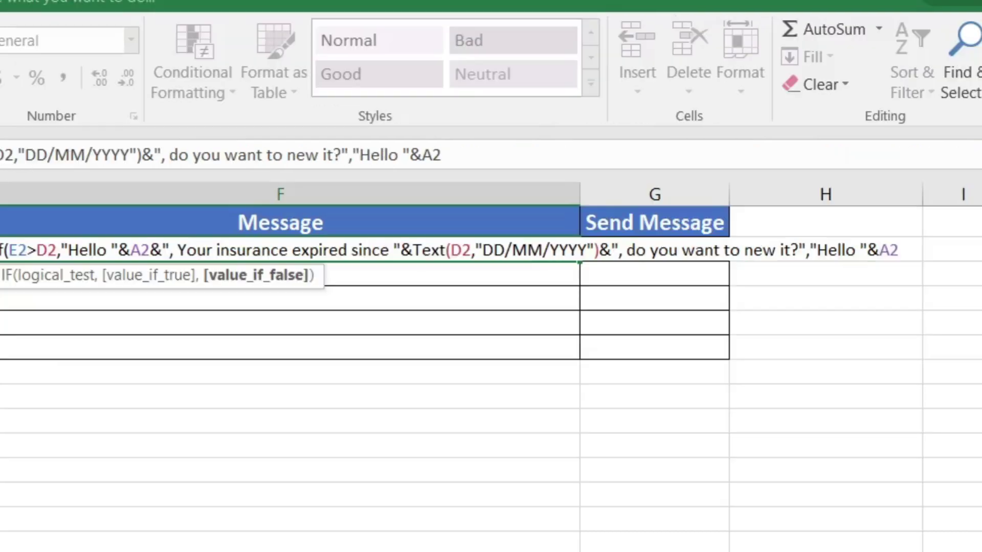
text(&)
text(")
text(,)
text(Y)
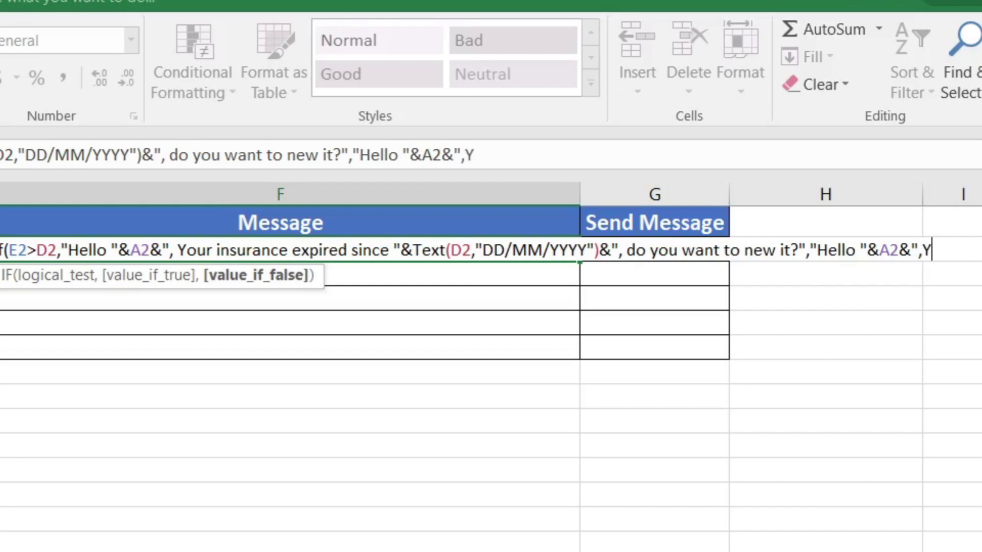
text(our ins)
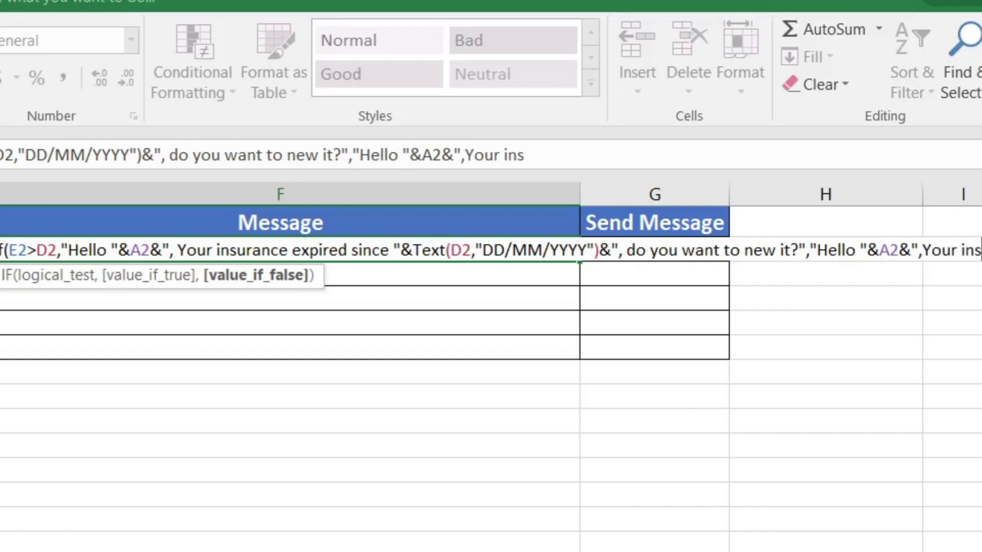
text(ure)
text(n)
text(ce)
text( will ex)
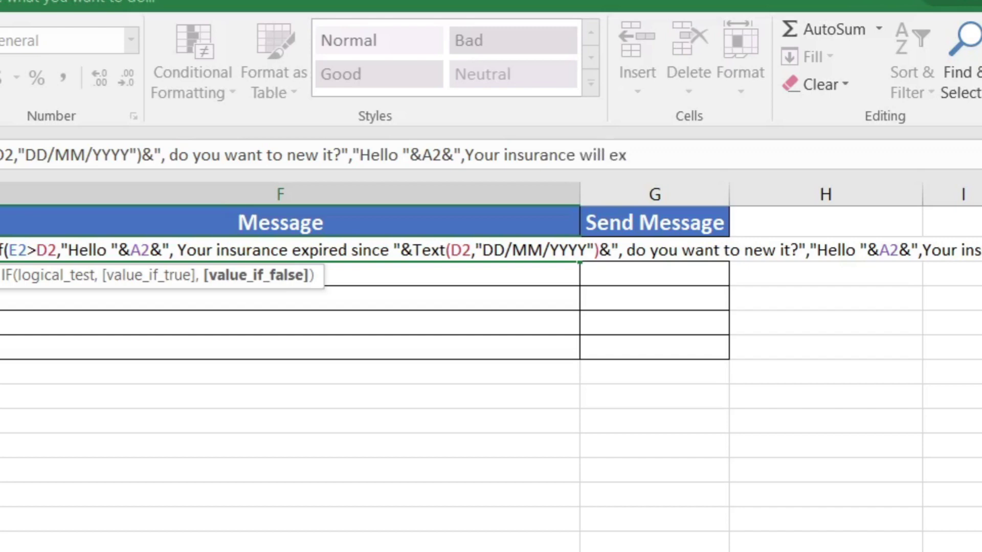
text(pire)
text( on)
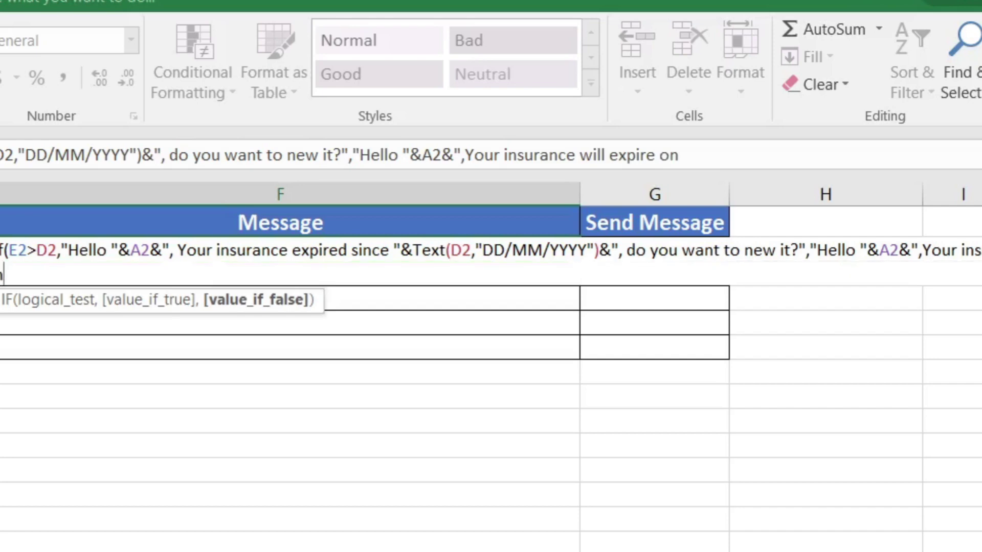
text( "&)
text(Text)
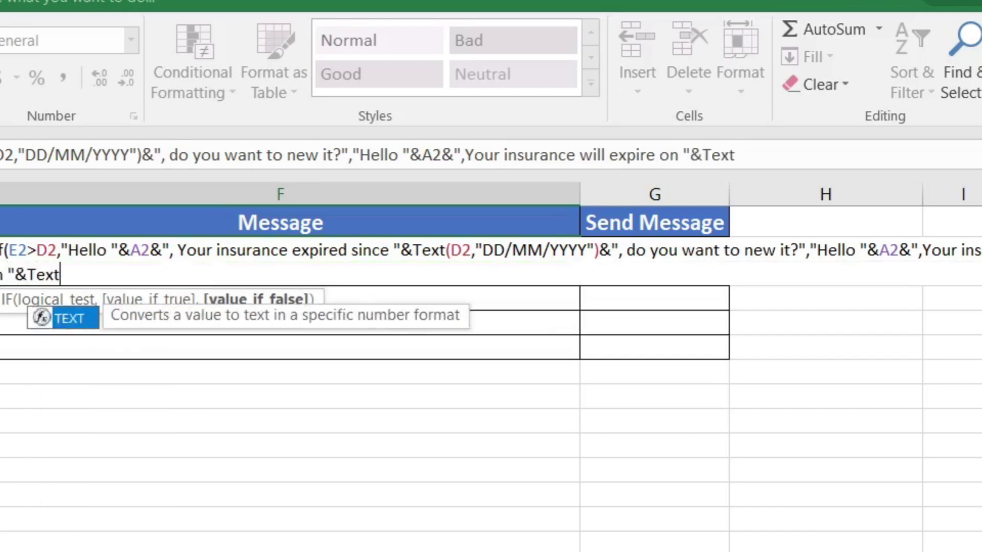
- Dismiss the parenthesis warning, finish with (D2,"DD/MM/YYYY")&"") and enter the formula
key(Return)
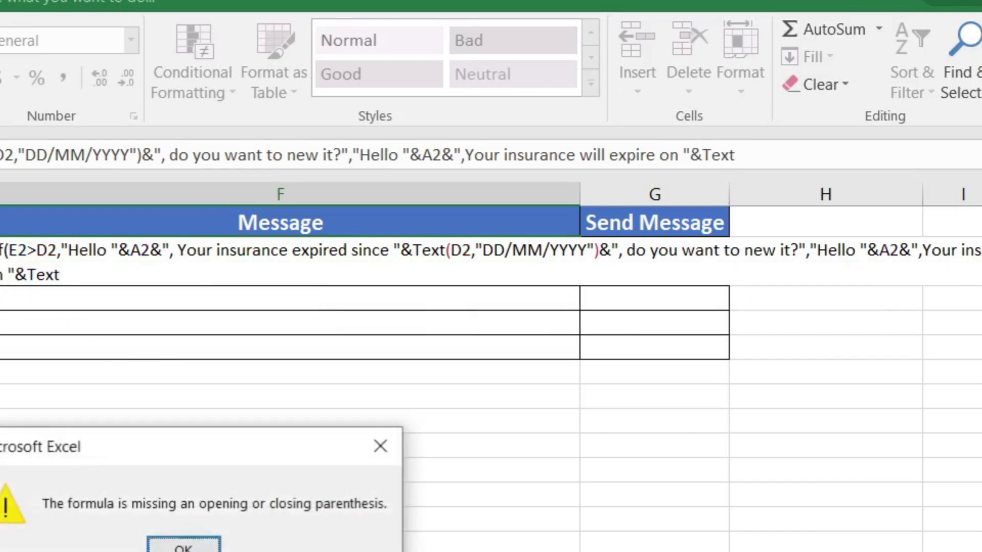
key(Return)
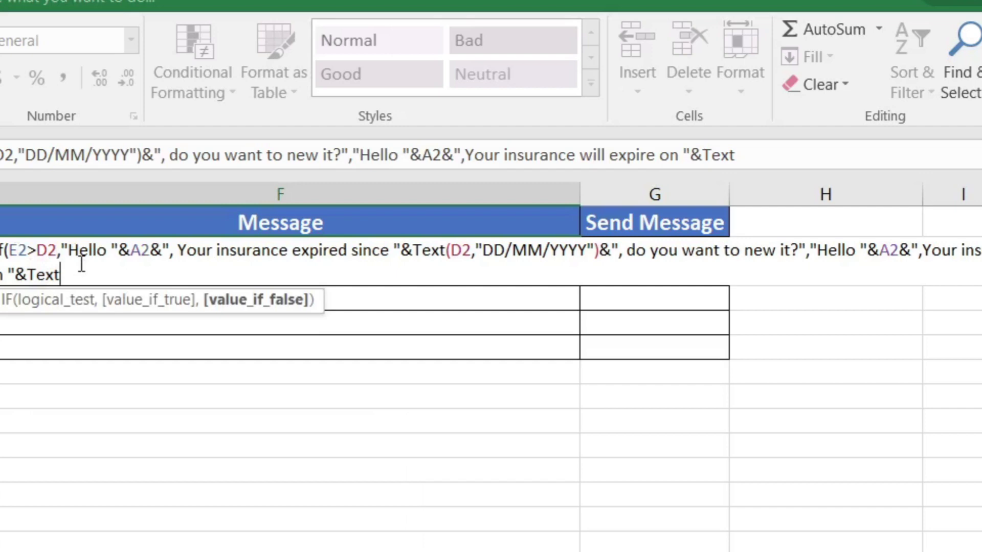
text(()
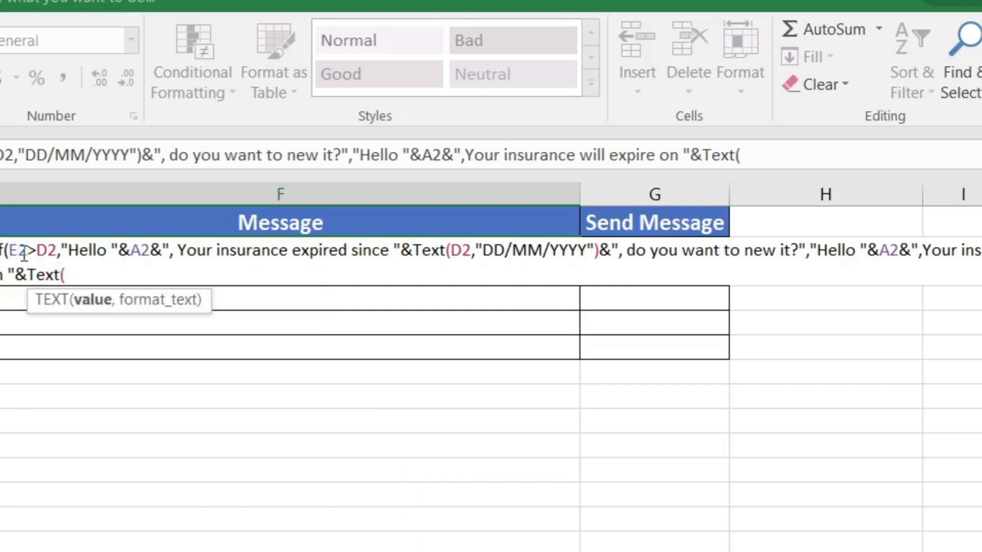
text(D2)
text(,)
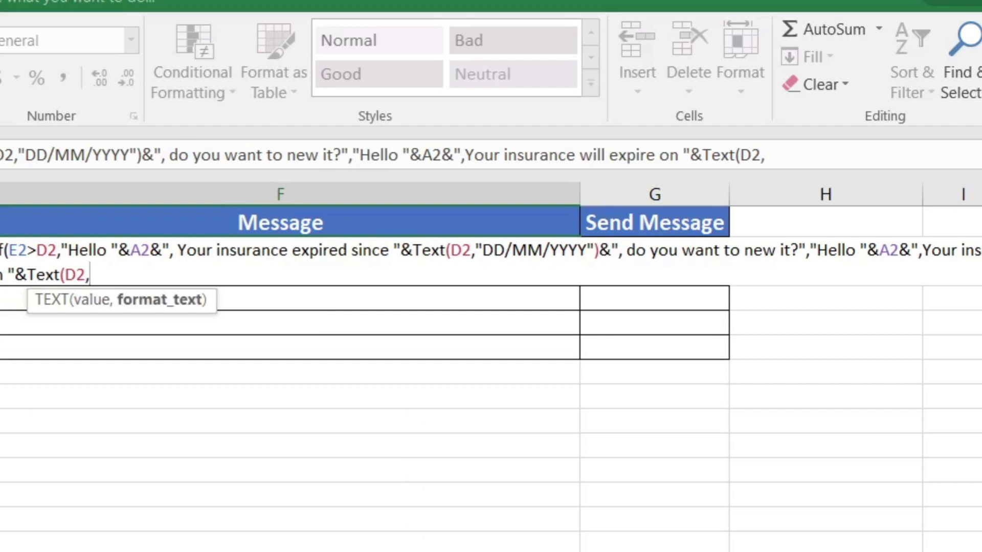
text("DD)
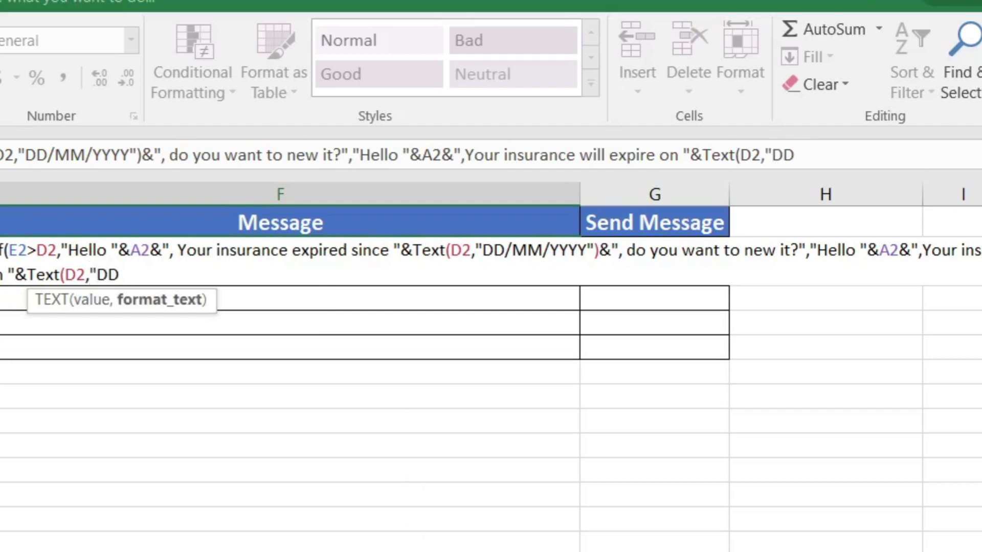
text(/MM/)
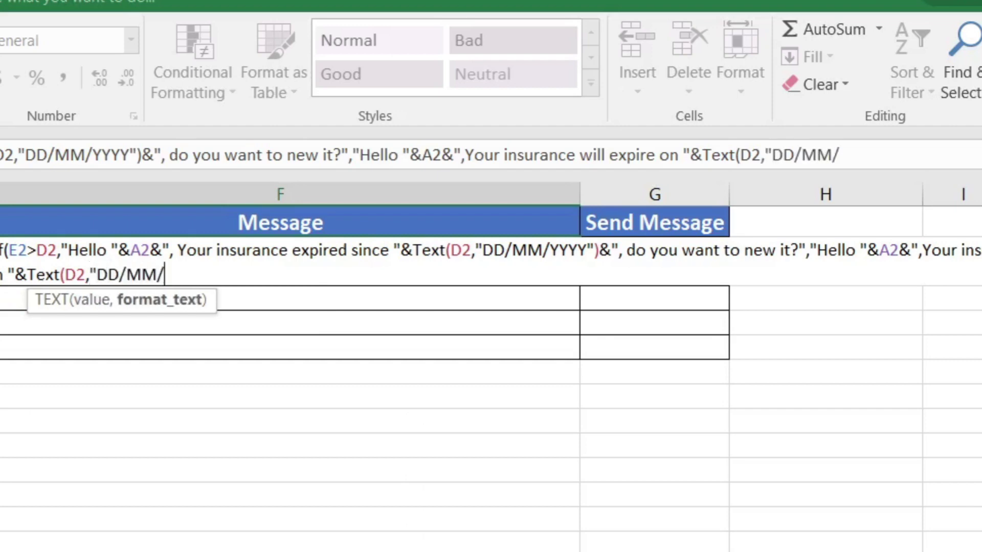
text(YYY)
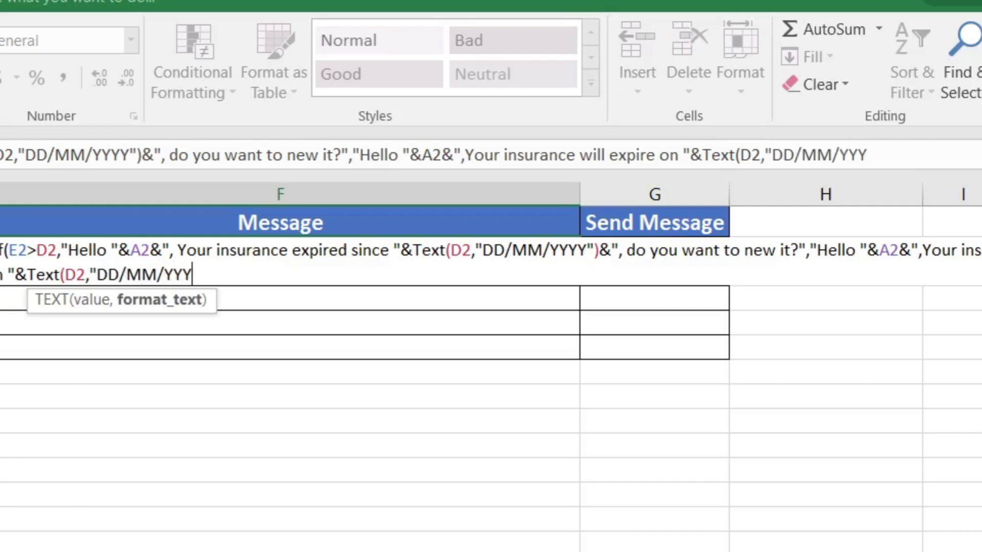
text(Y)
text())
key(BackSpace)
text("))
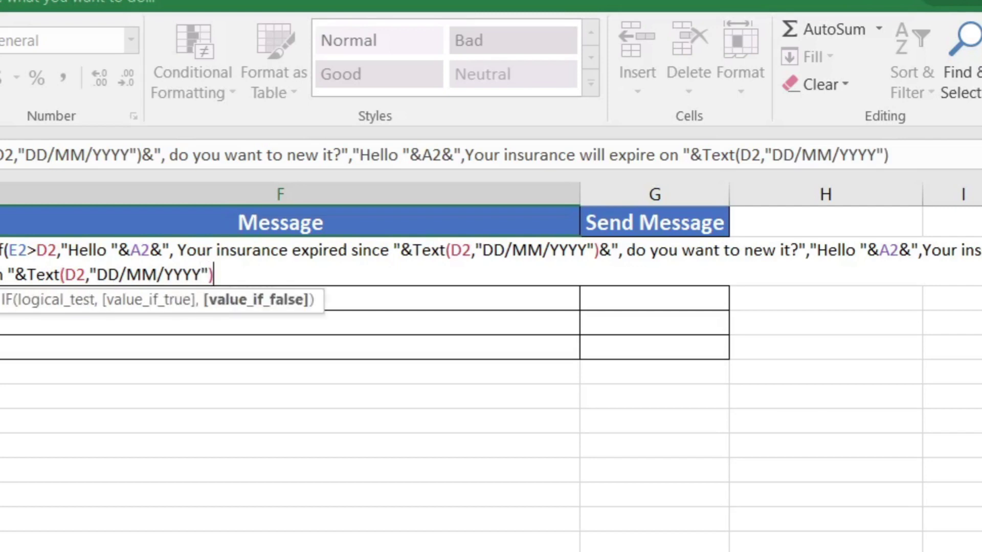
text(&)
text("")
text())
key(Return)
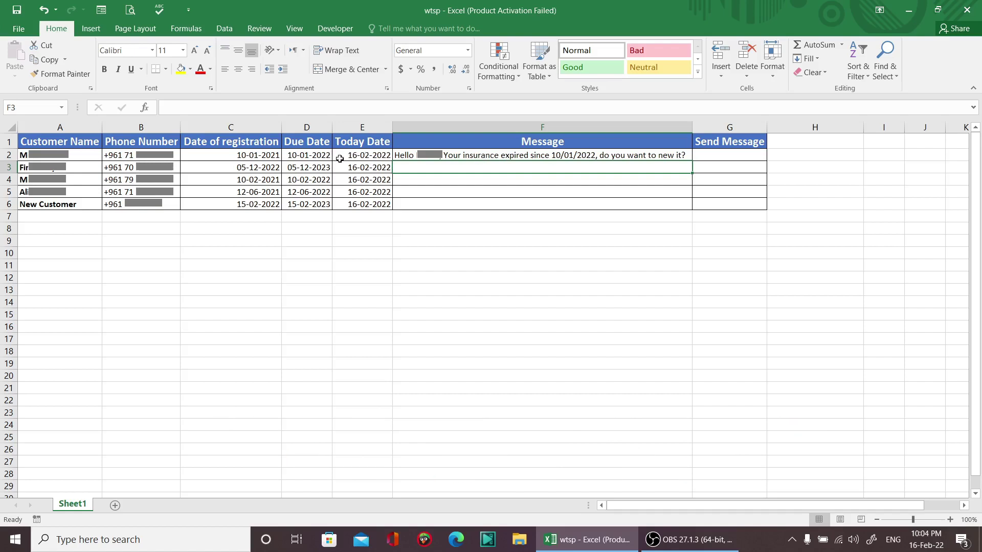
- Fill F2's message formula down to F6 and check the copied formula in F3
click(494, 157)
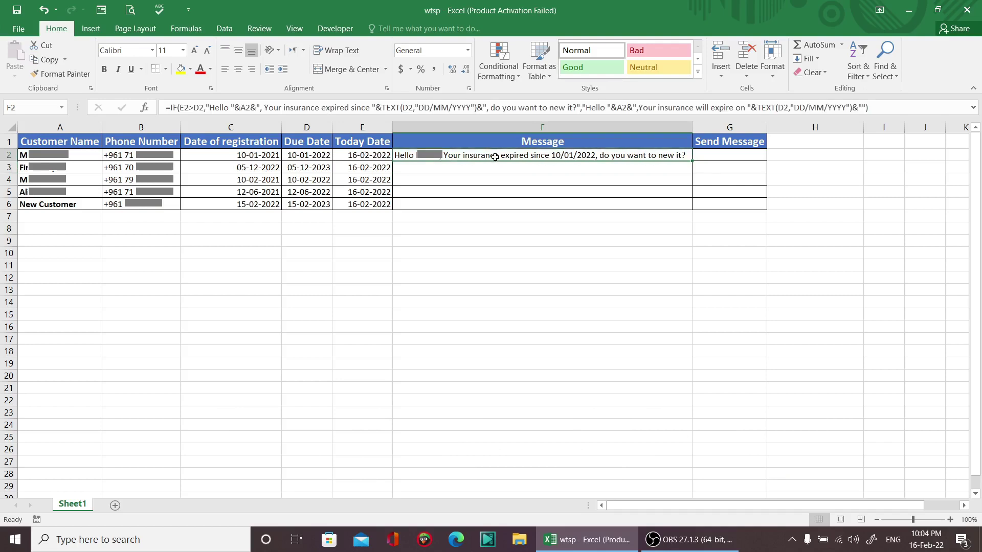
drag(693, 160, 693, 204)
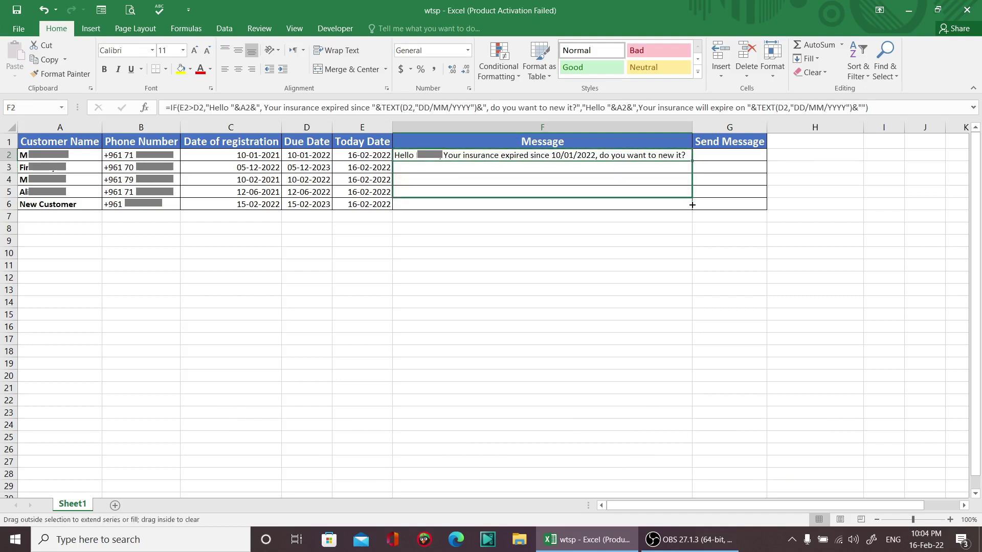
click(612, 167)
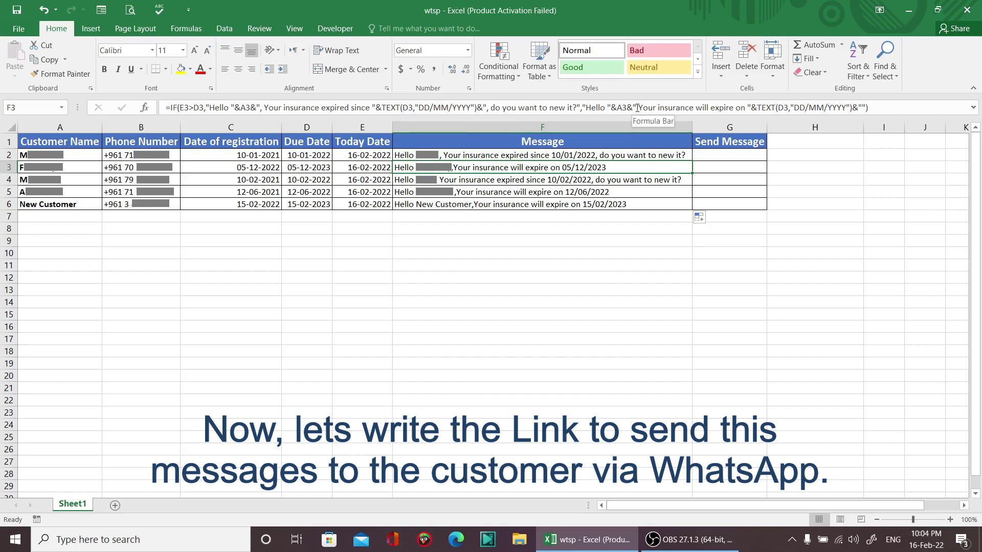
click(708, 156)
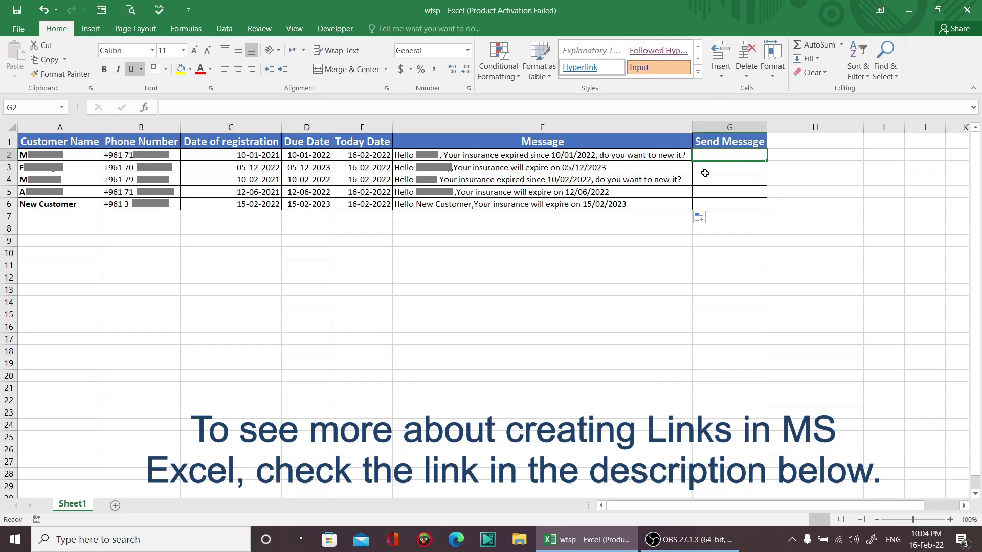
click(195, 107)
text(=)
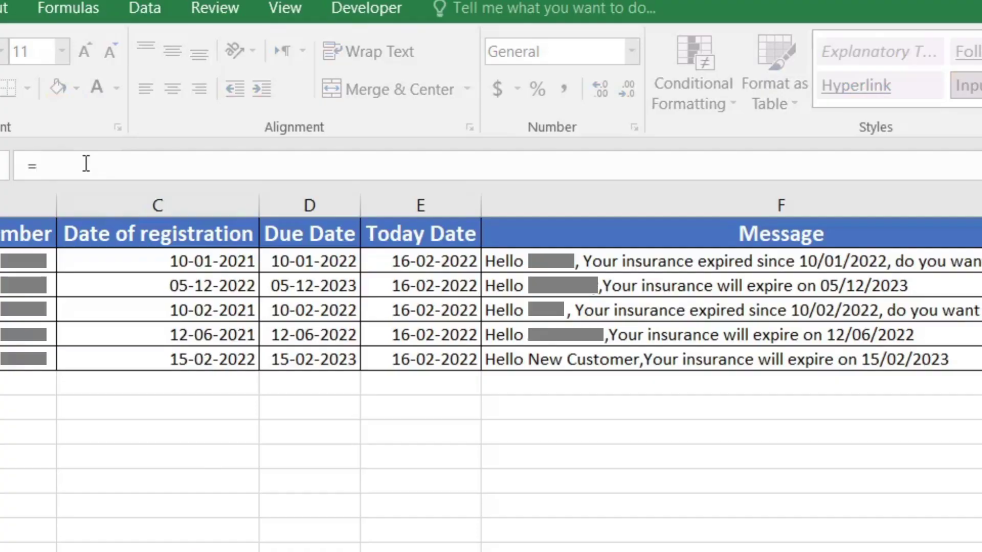
text(Hyperl)
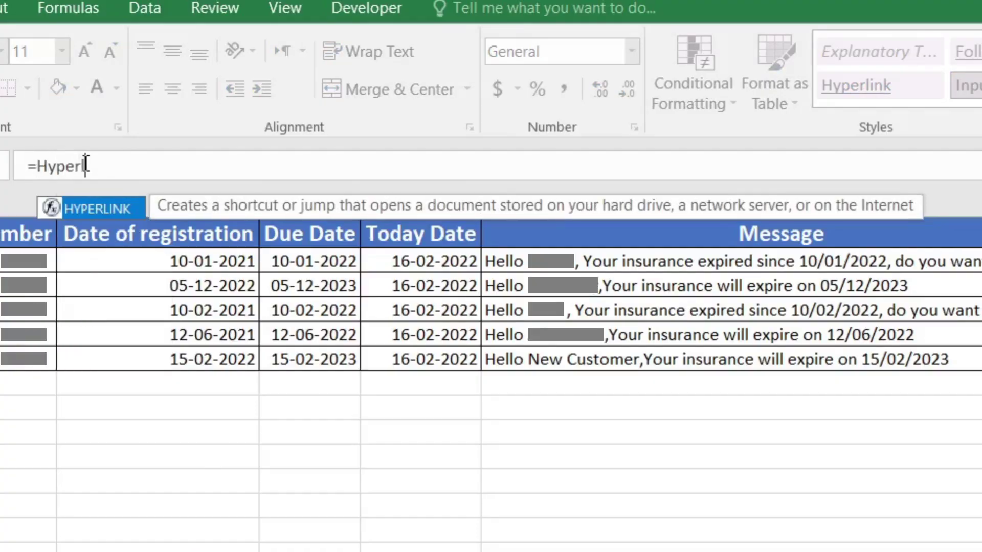
text(ink)
text((")
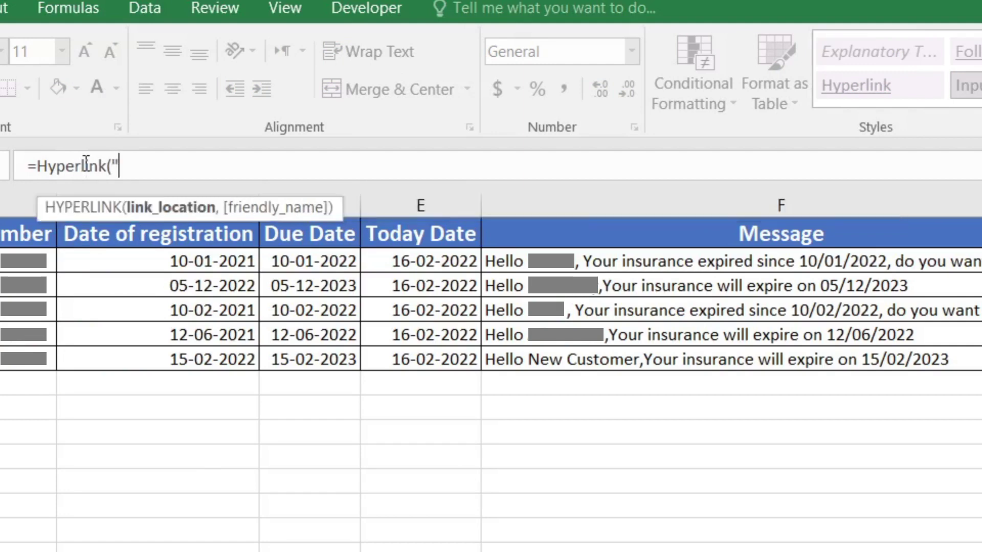
text(http)
text(s)
text(:)
text(//)
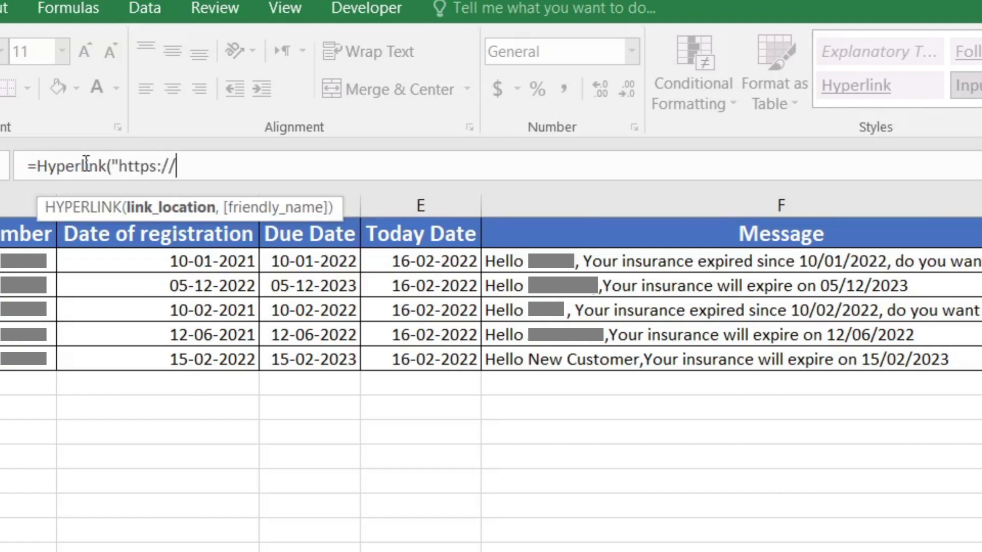
text(web.)
text(whatas)
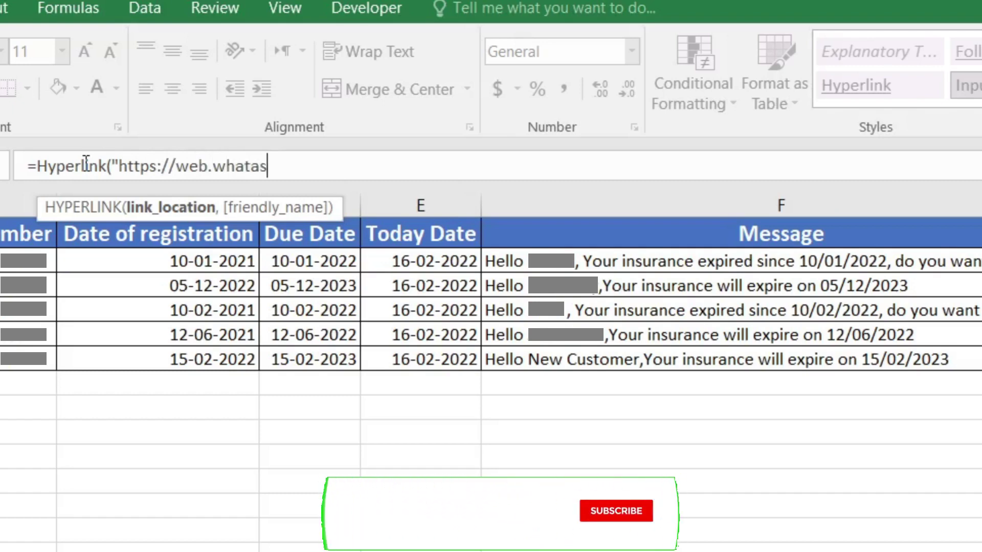
key(BackSpace)
key(BackSpace)
text(s)
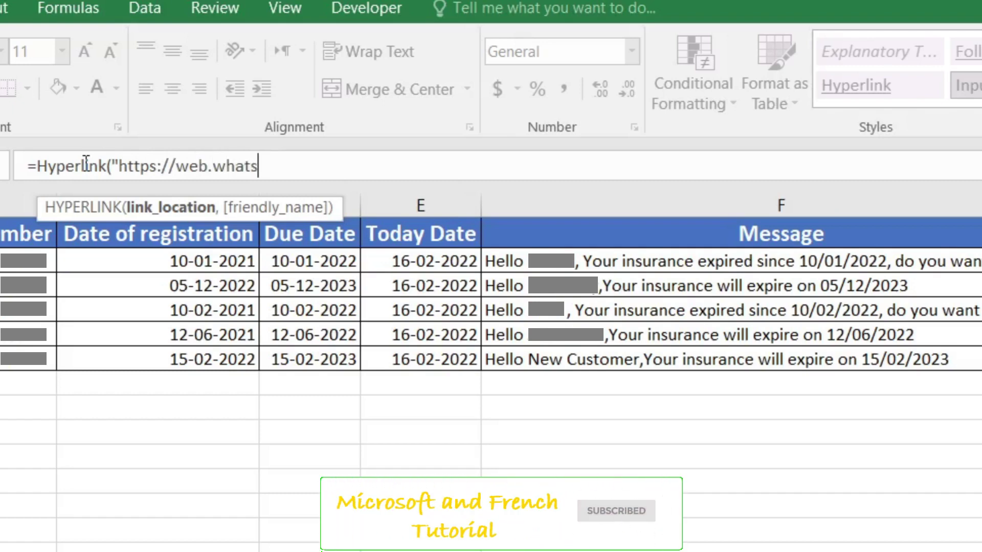
text(app)
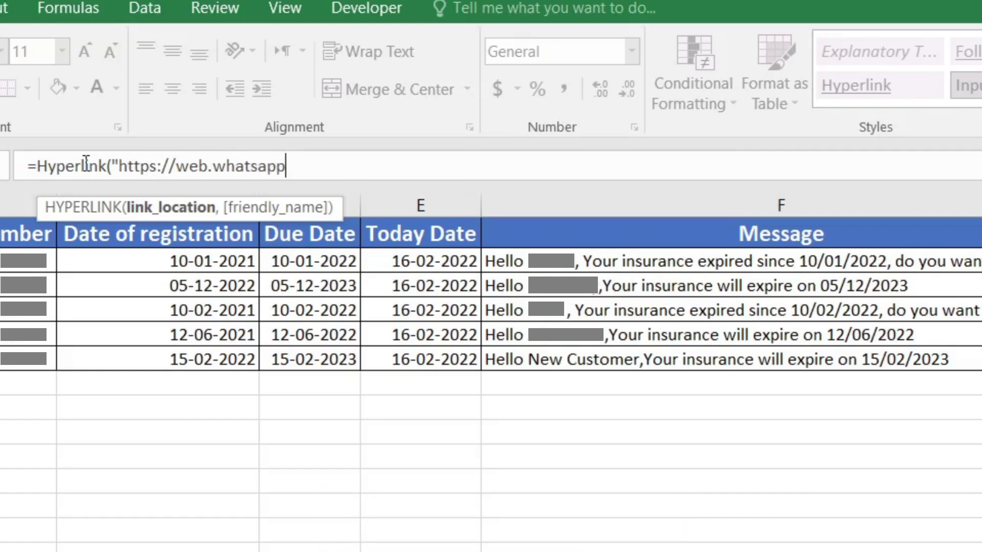
text(.com)
text(/s)
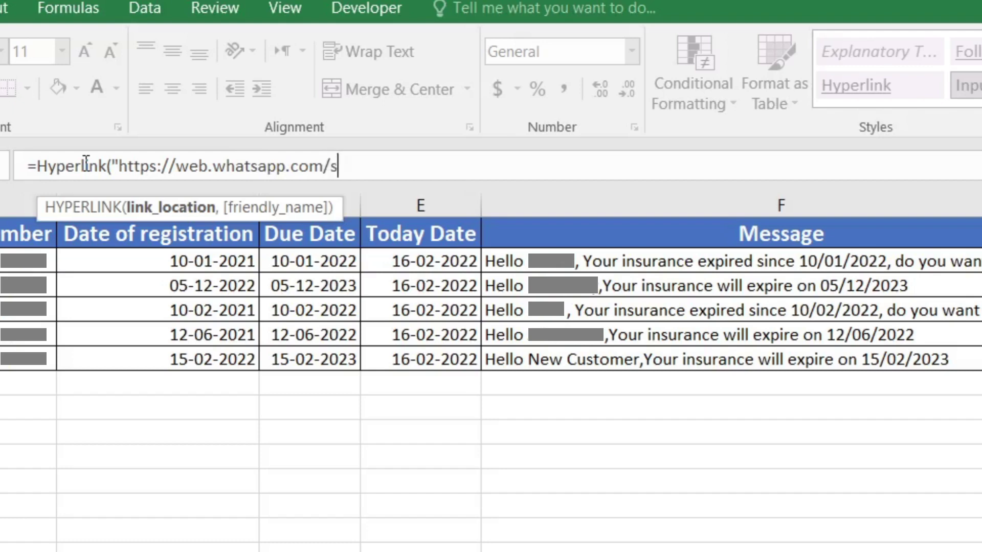
text(end)
text(?)
text(phon)
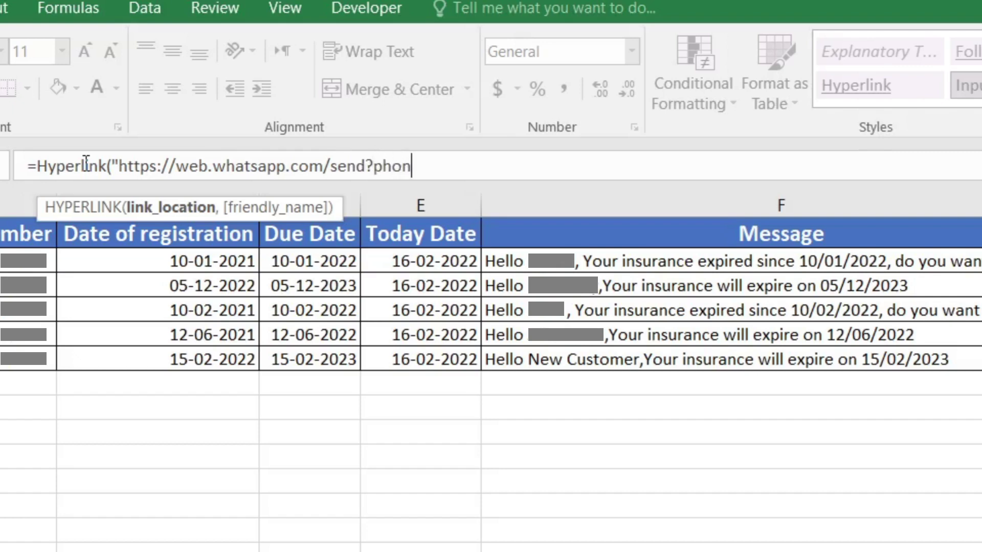
text(e=)
text(")
text(&)
click(5, 263)
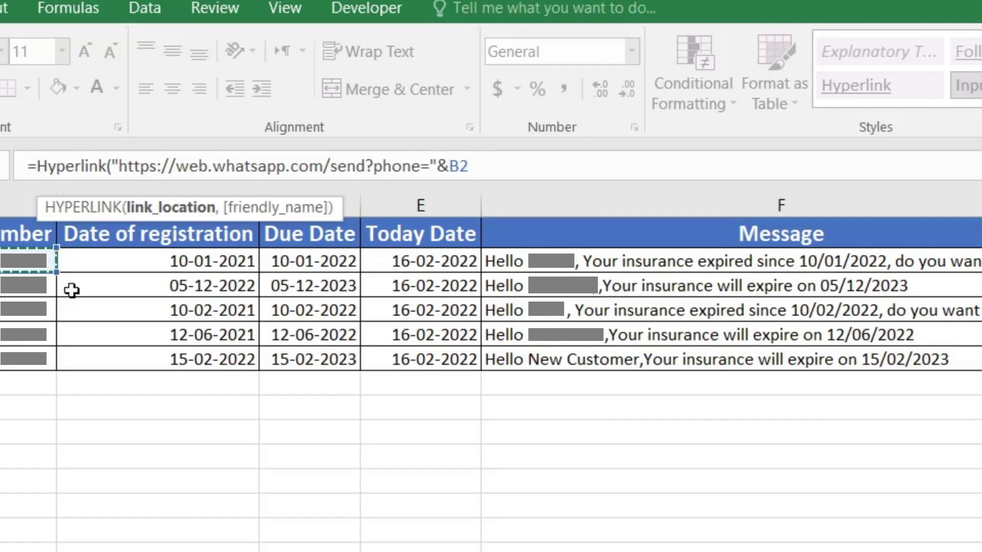
- Complete G2 with &"&text="&F2 and the label "Send Message", then enter it
text(&")
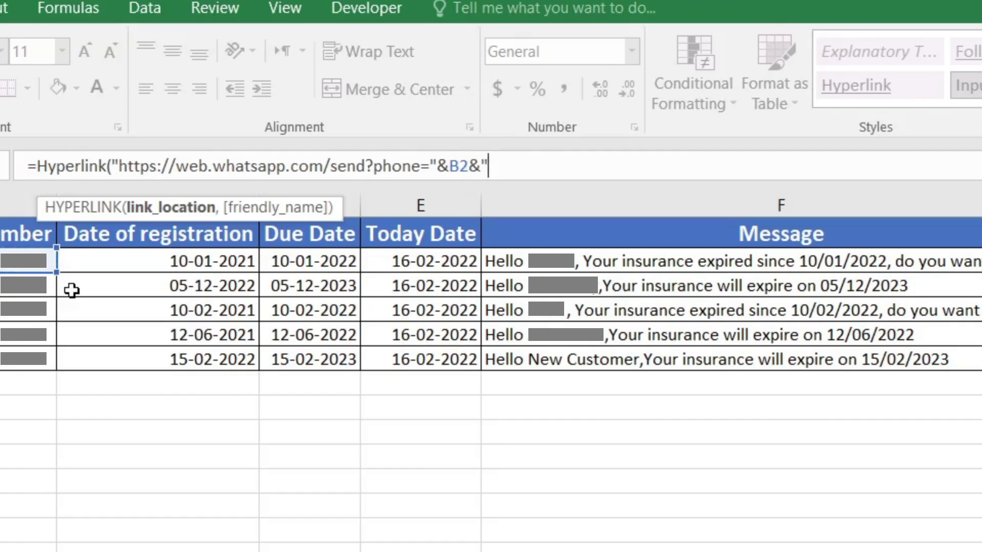
text(&)
text(te)
text(xt)
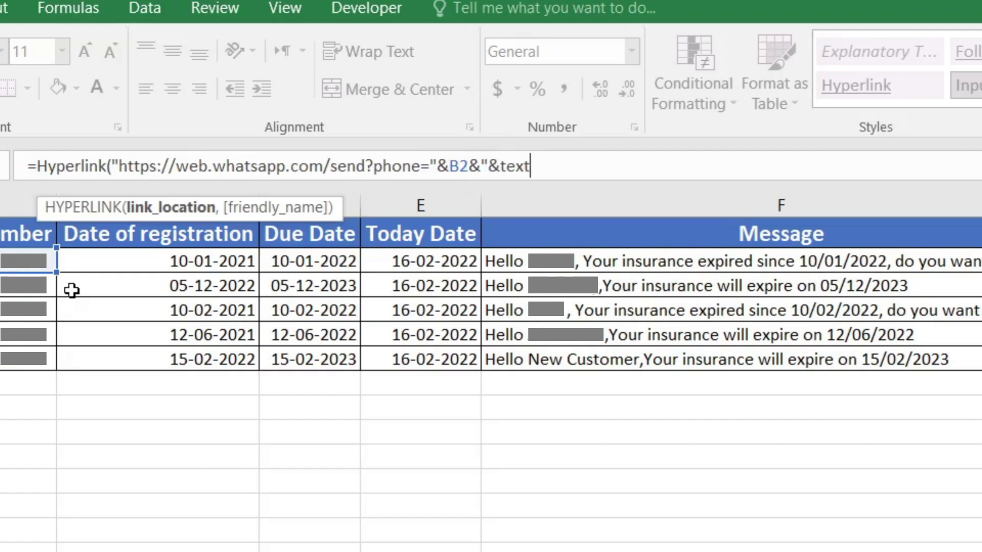
text(=")
text(&)
click(809, 260)
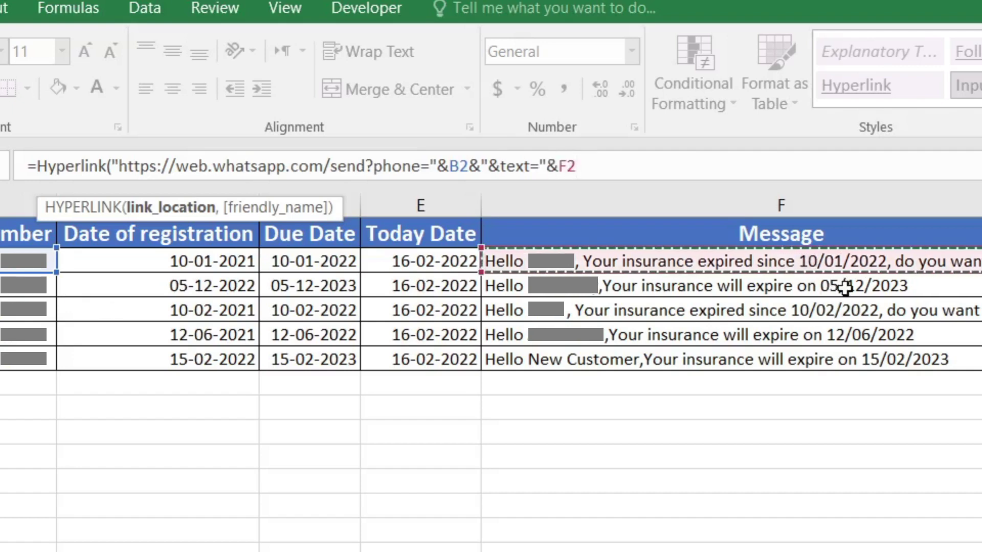
text(,)
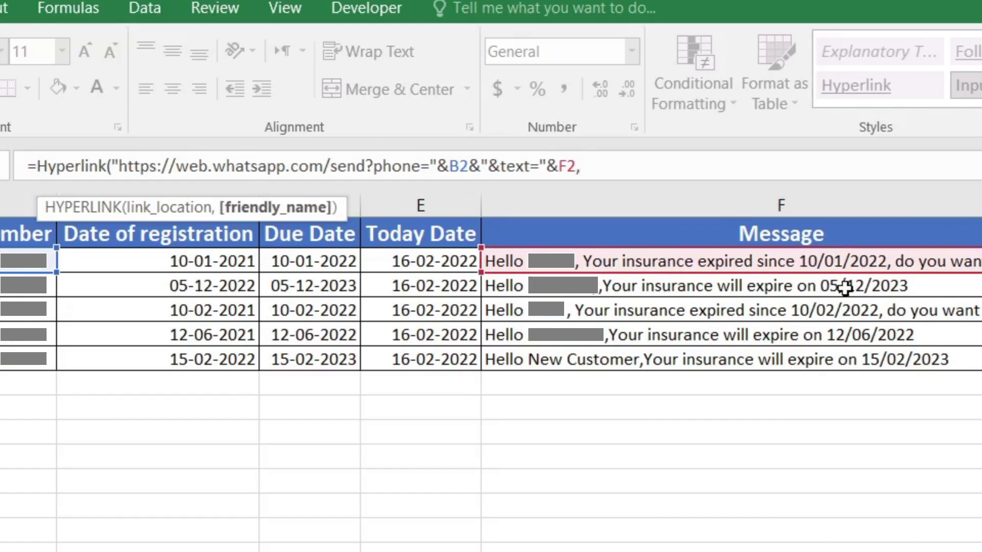
text(")
text(Send)
text(M)
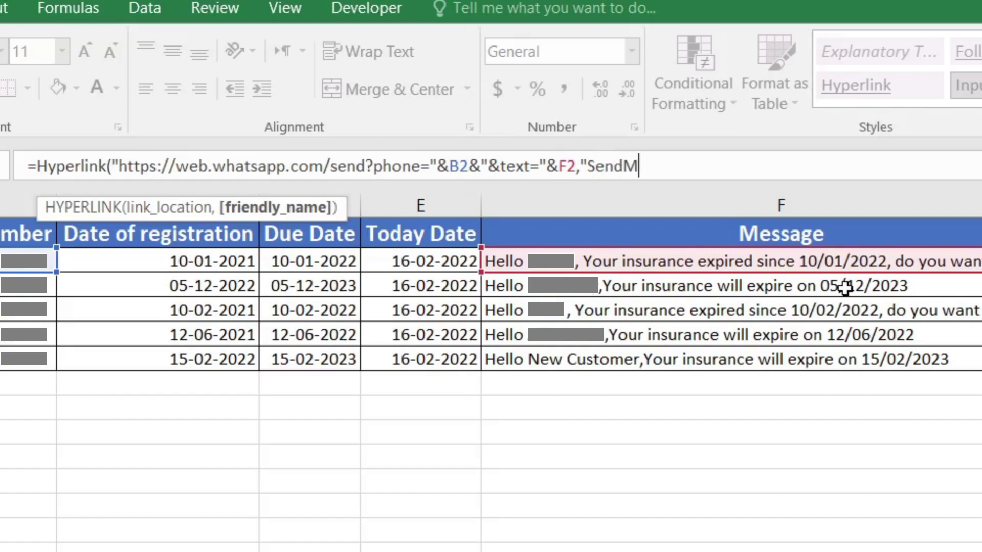
text(essa)
key(BackSpace)
key(BackSpace)
key(BackSpace)
key(BackSpace)
key(BackSpace)
text(Message)
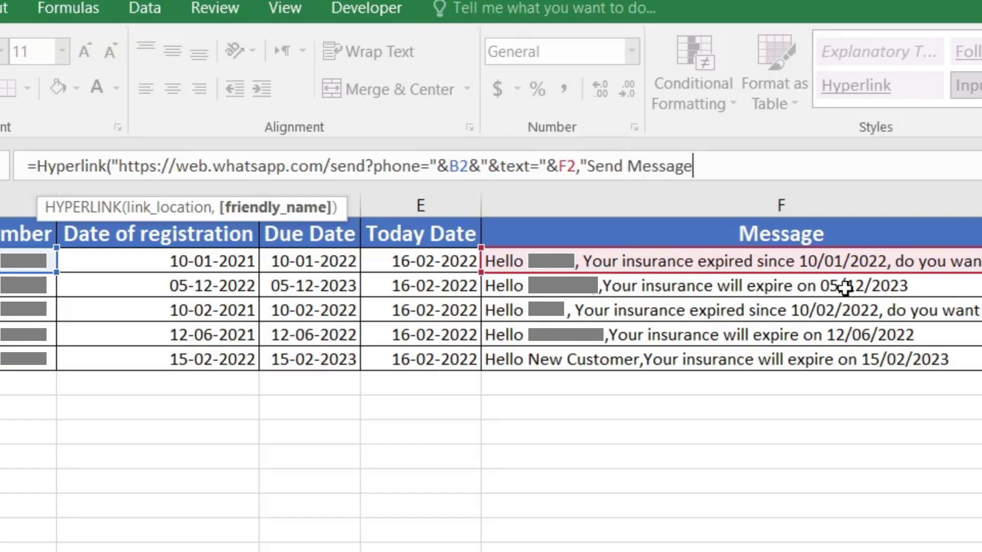
text(")
text())
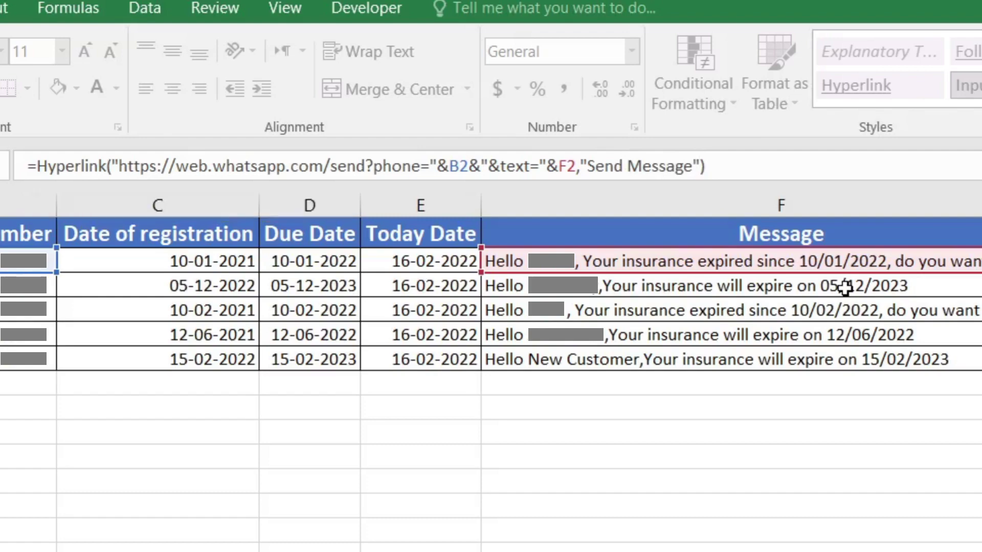
key(Return)
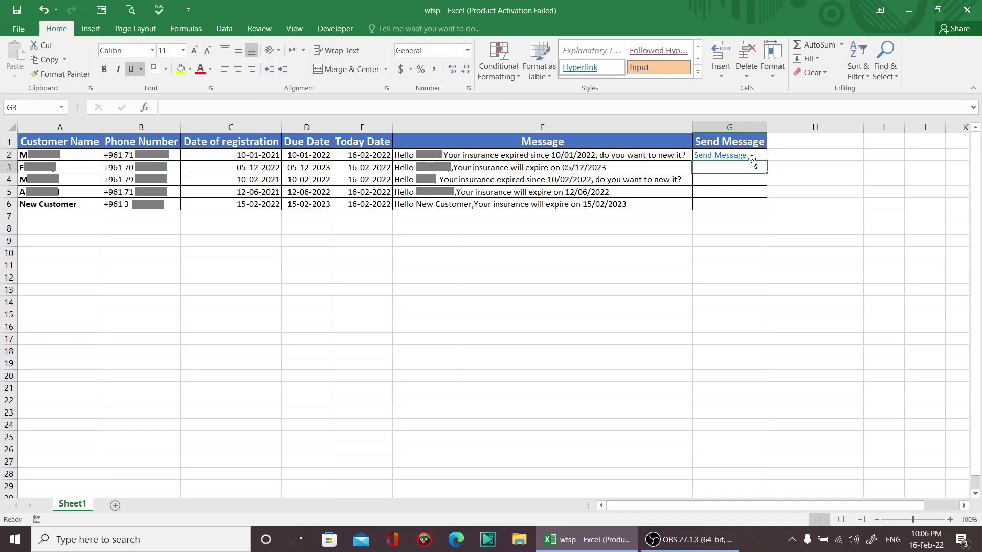
- Copy G2's Send Message link formula down to G6
click(762, 158)
drag(765, 162, 764, 210)
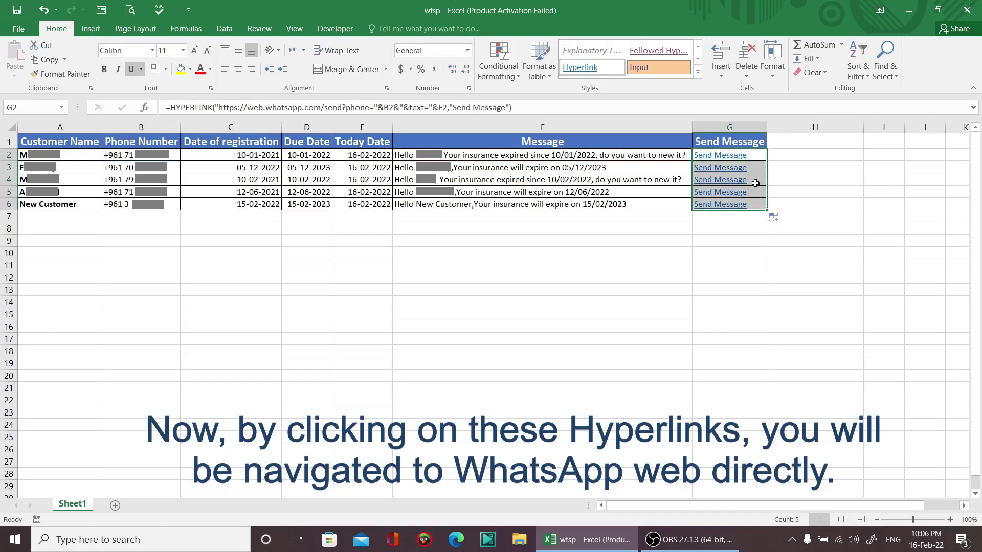
click(780, 151)
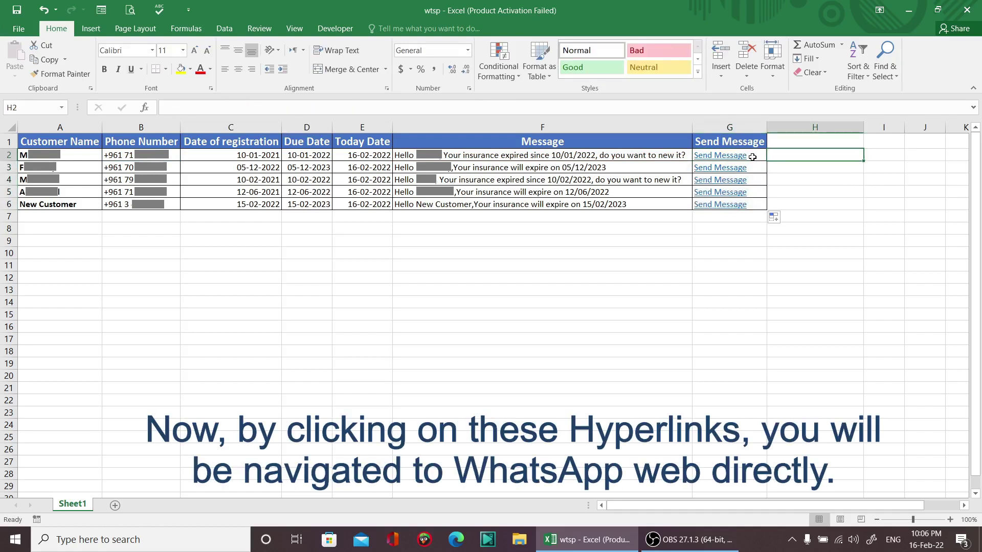
- Review the formulas in G2, D2 and F2 and the registration dates in C2 and row 6
click(761, 155)
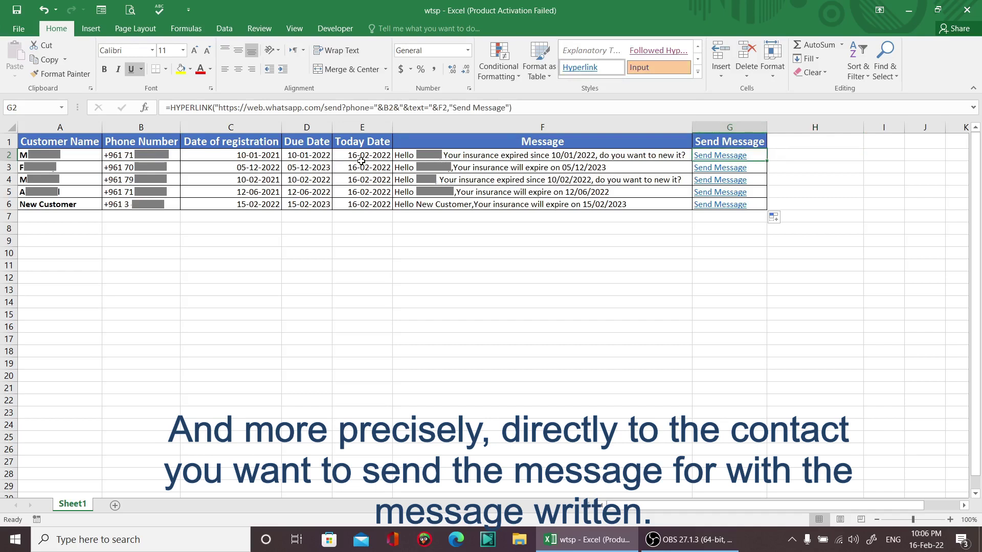
click(309, 155)
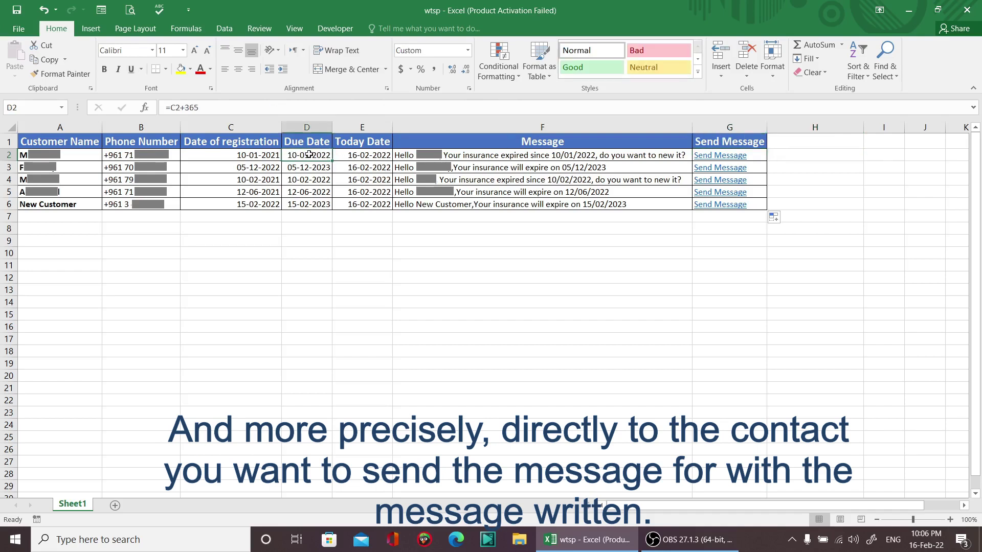
click(454, 157)
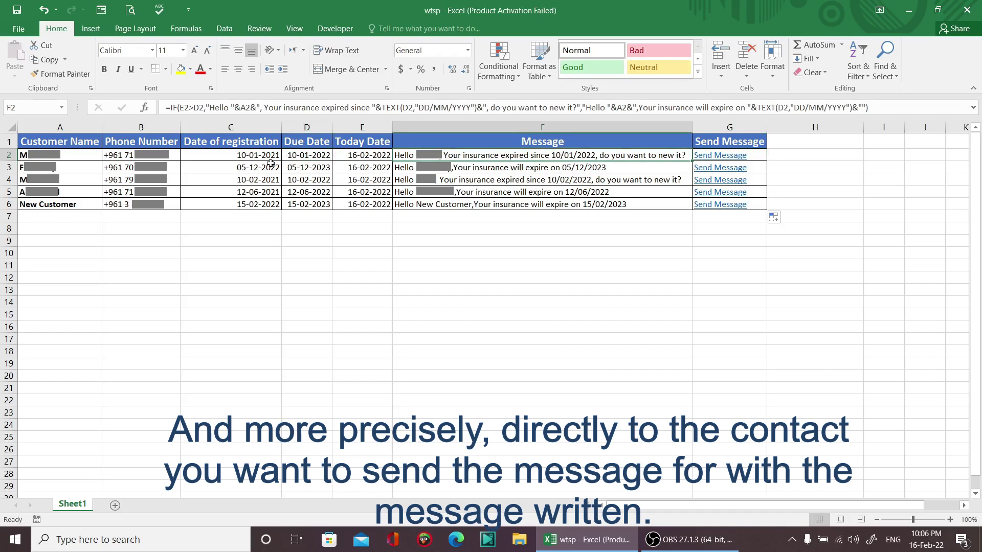
click(256, 159)
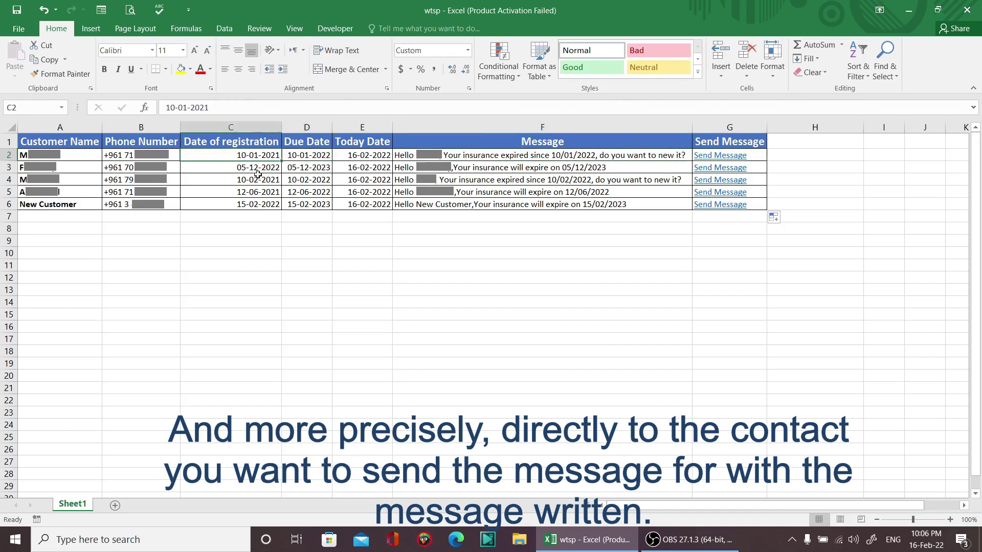
click(261, 205)
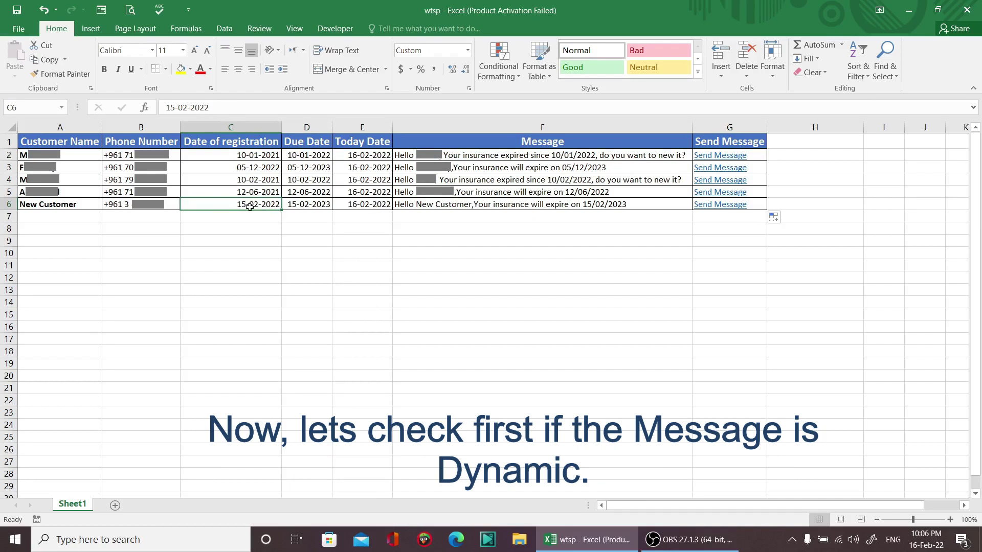
- Set the New Customer's due date in D6 to 15-01-2022 and autofit column F
click(306, 204)
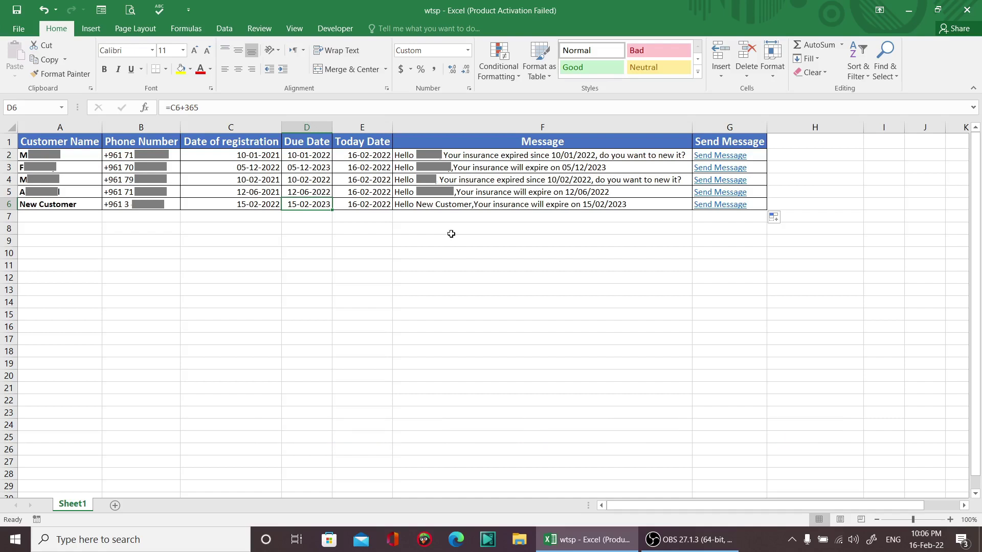
text(1-2)
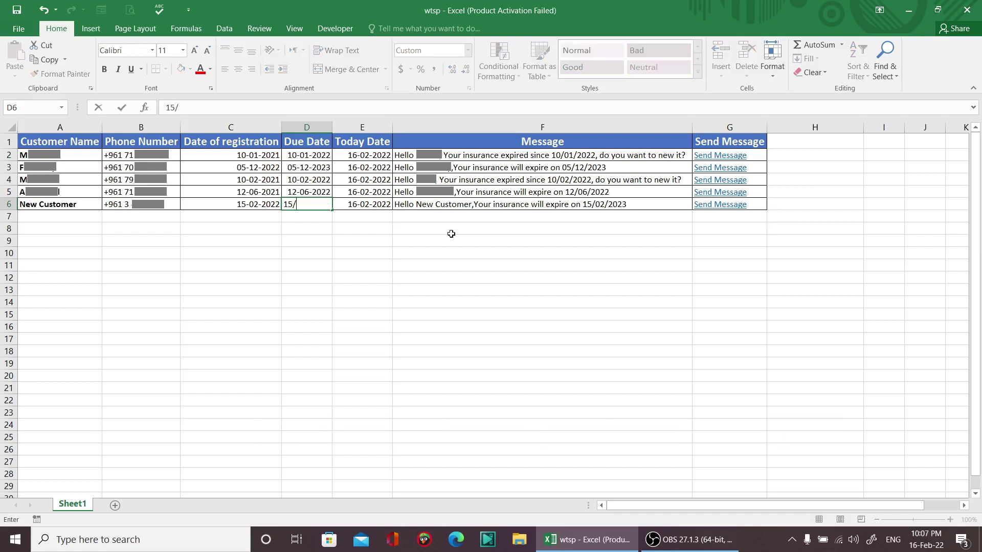
text(022)
key(Return)
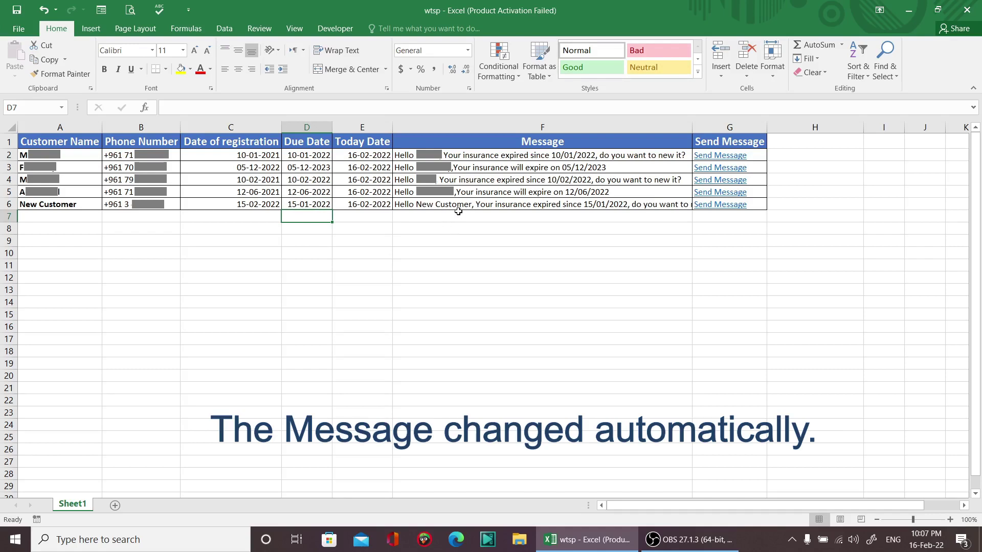
double_click(692, 127)
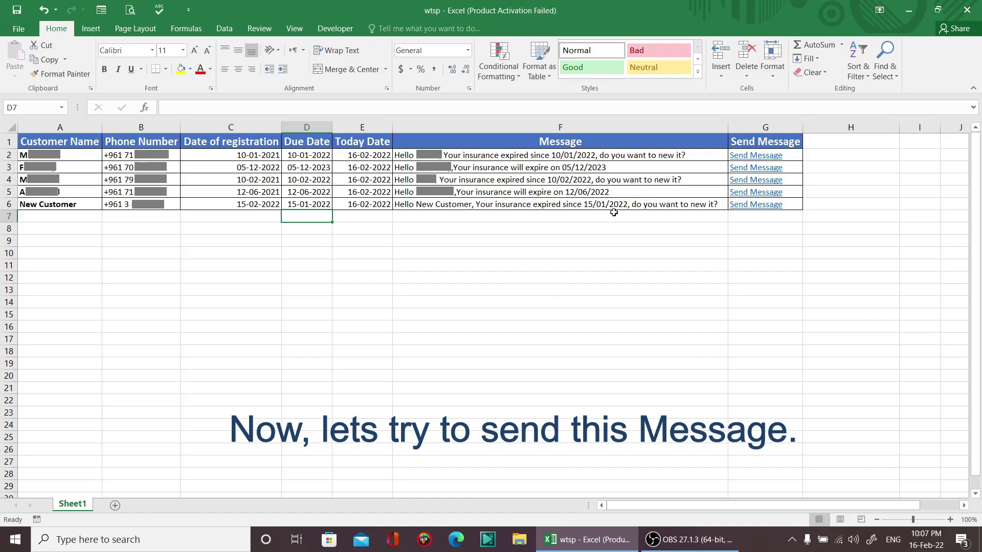
click(690, 154)
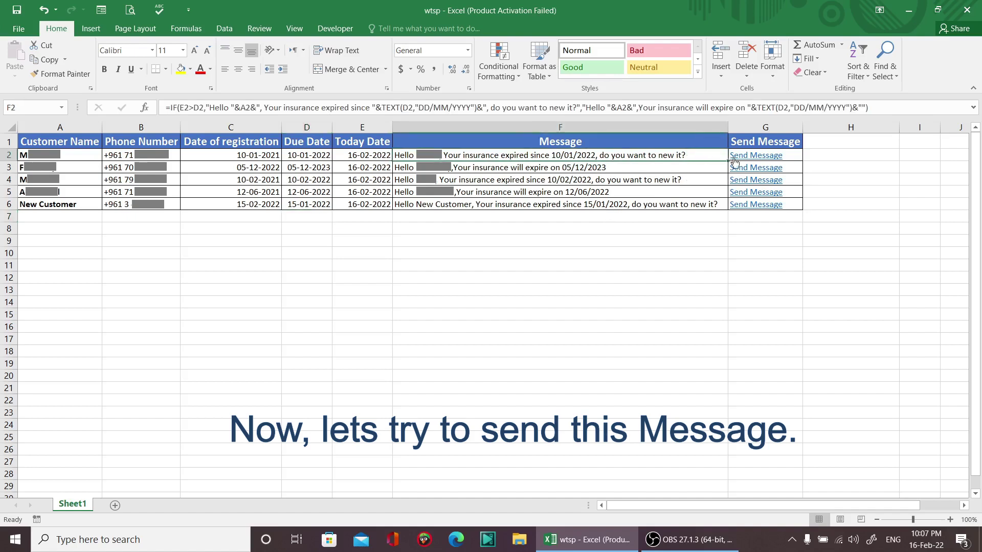
- Use G2's Send Message link to send the first customer's prefilled expiry message, then return to Excel
click(754, 157)
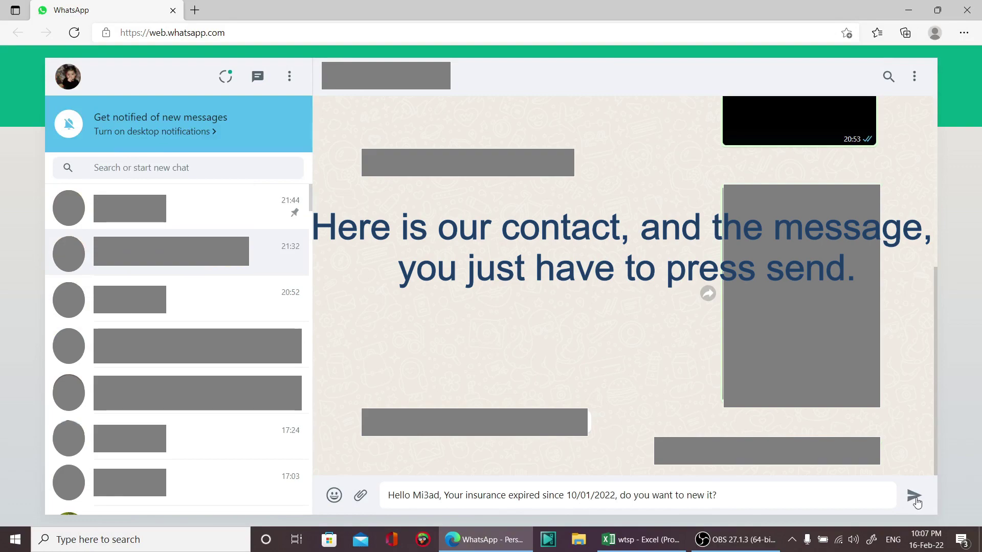
click(914, 497)
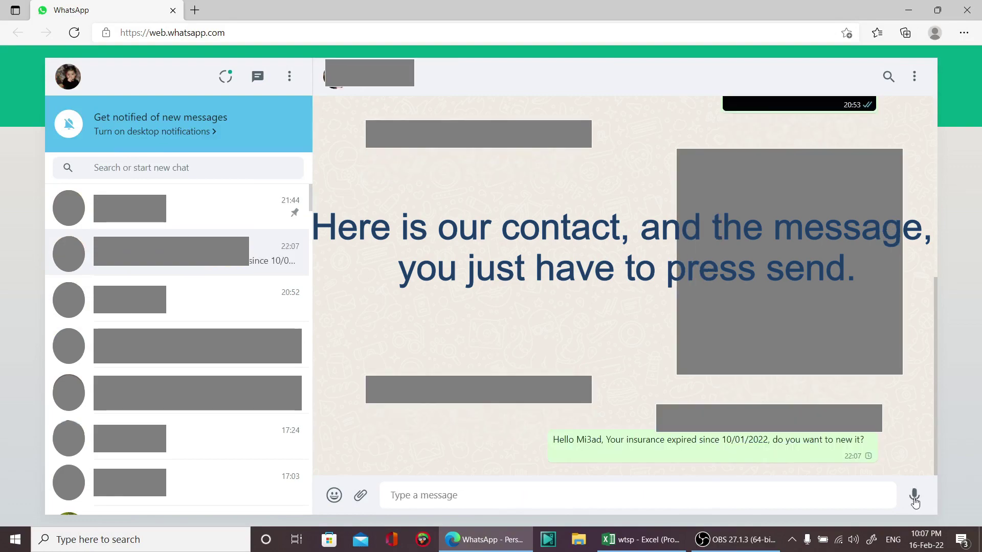
click(630, 541)
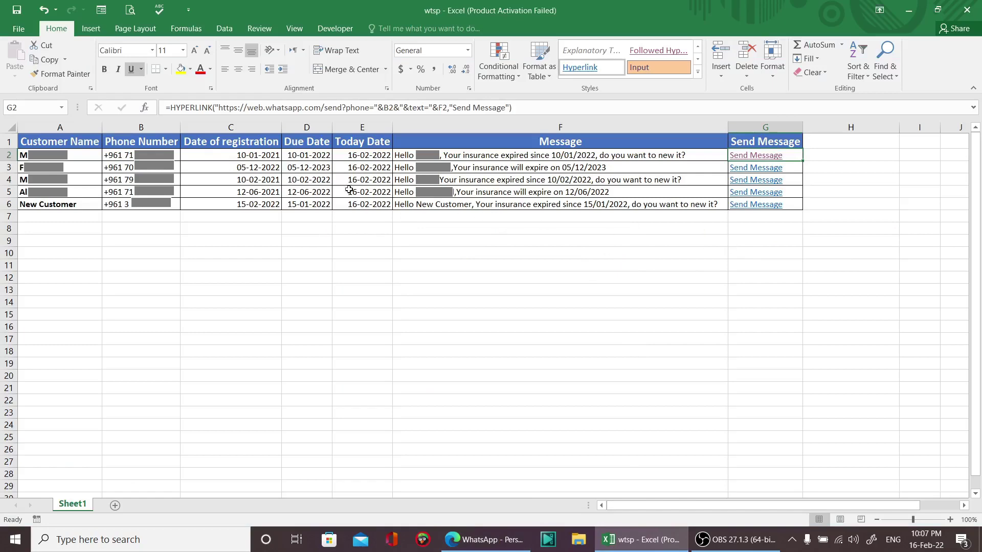
- Use the G3 Send Message link to send the second customer 'Your insurance will expire on 05/12/2023' on WhatsApp
click(646, 170)
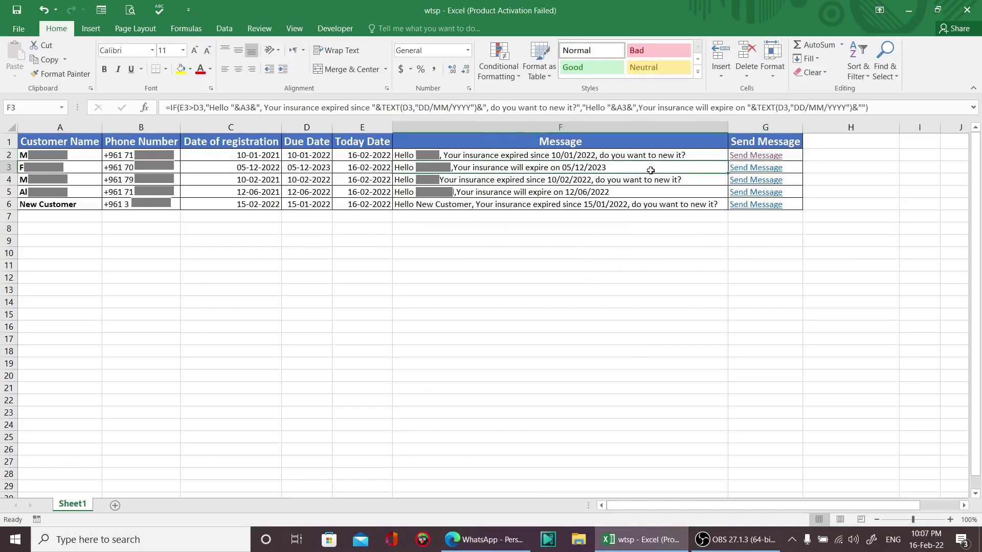
click(762, 172)
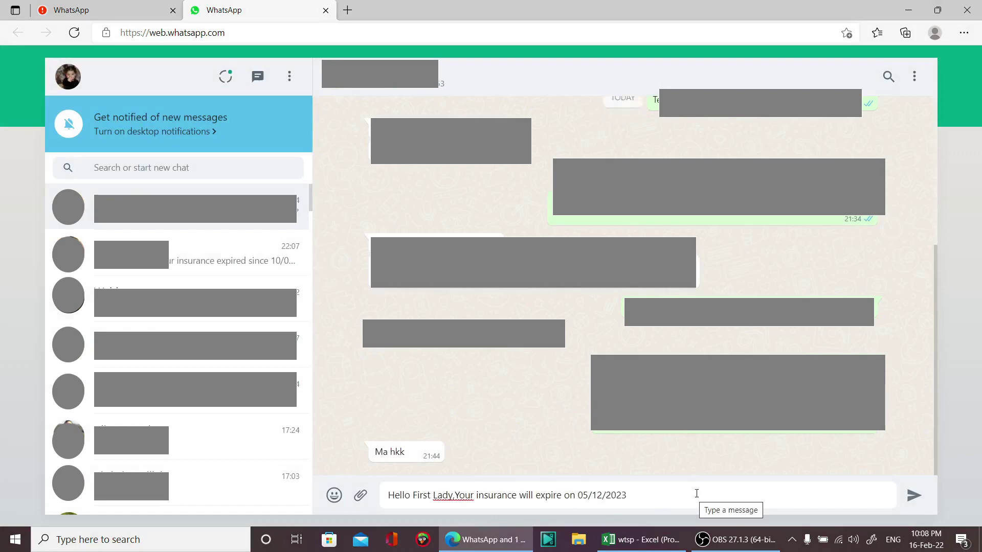
click(914, 496)
- From Excel, open the New Customer's G6 WhatsApp chat prefilled with the 15/01/2022 expiry message, unsent
click(634, 541)
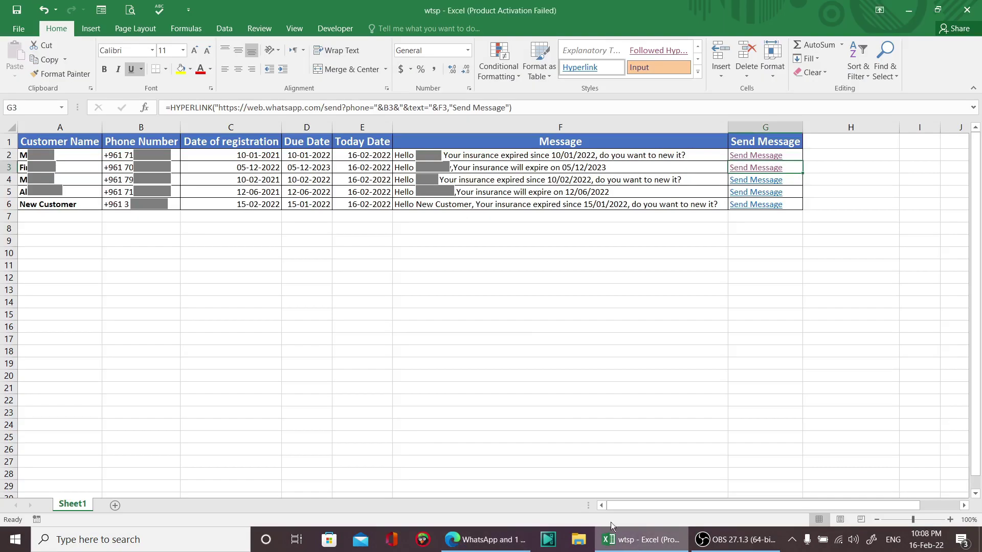
click(173, 206)
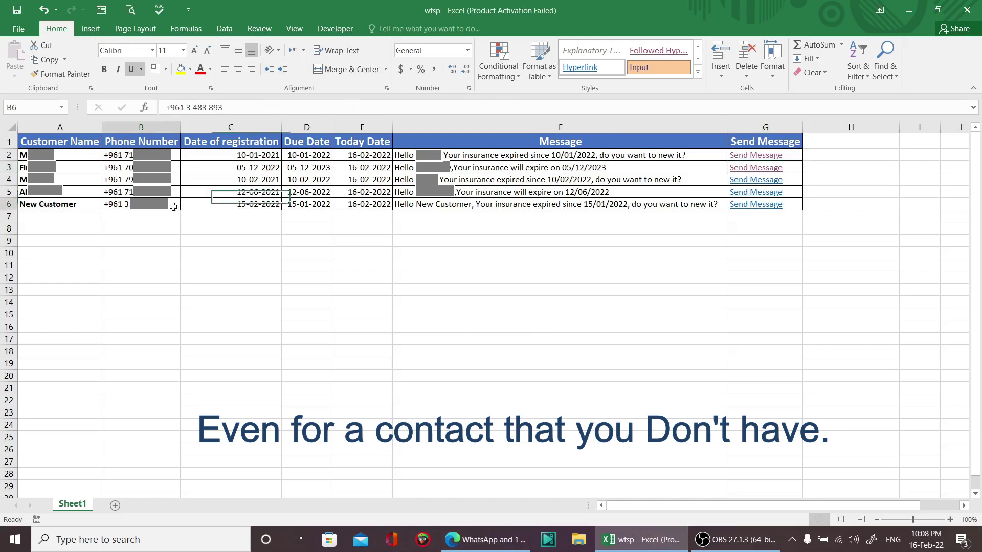
click(758, 206)
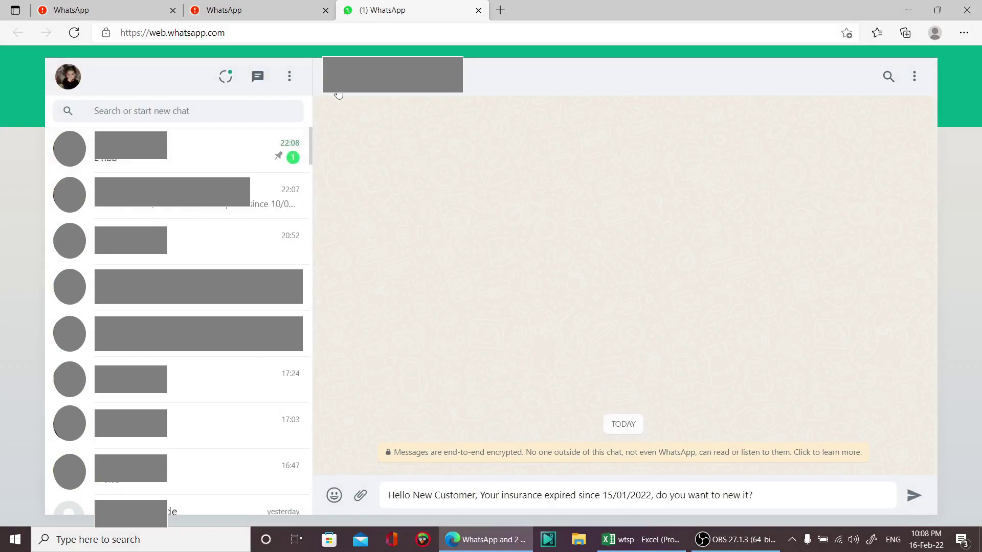
click(626, 539)
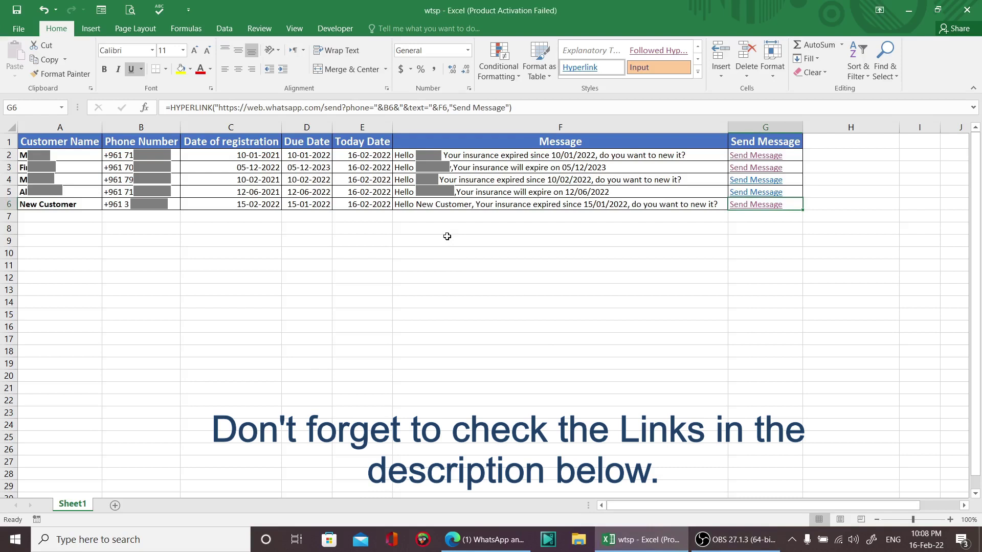
click(278, 193)
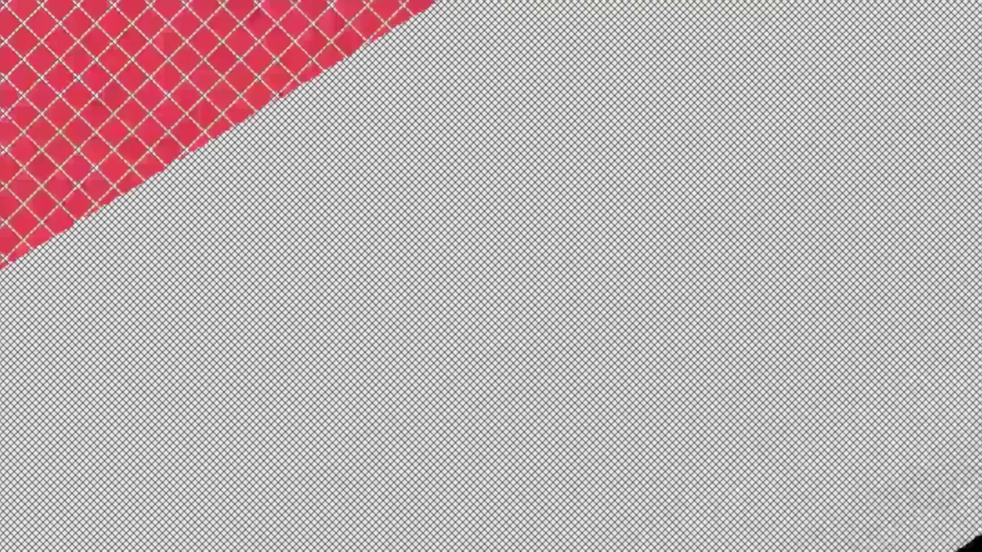